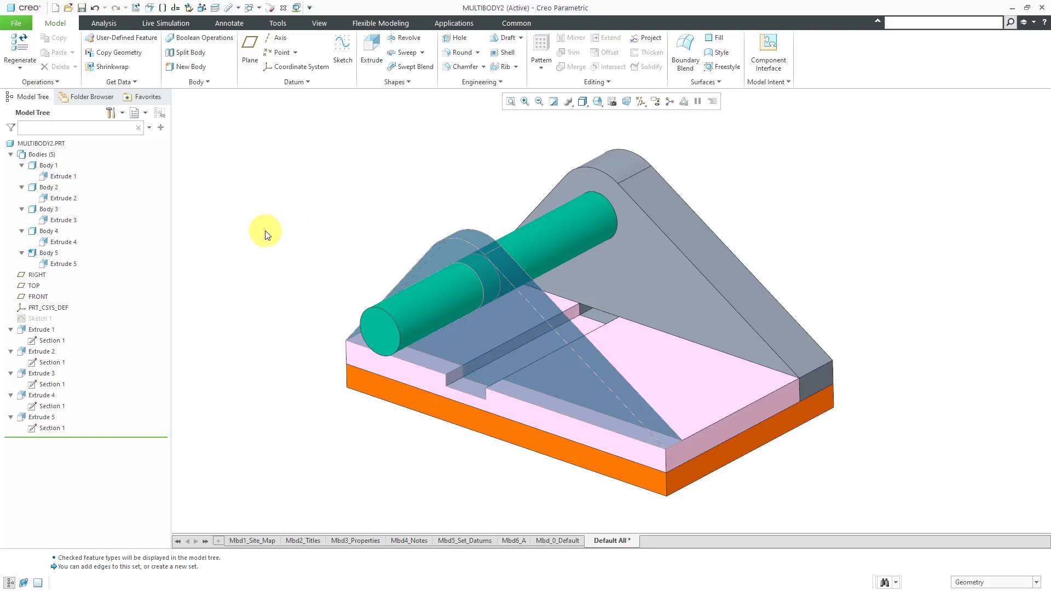
click(38, 321)
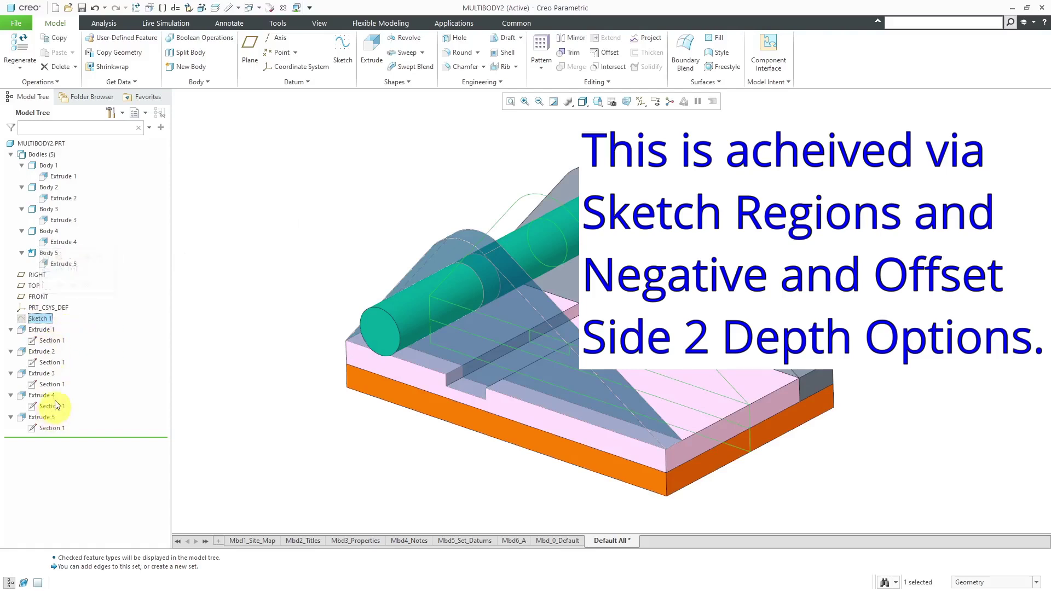
click(230, 307)
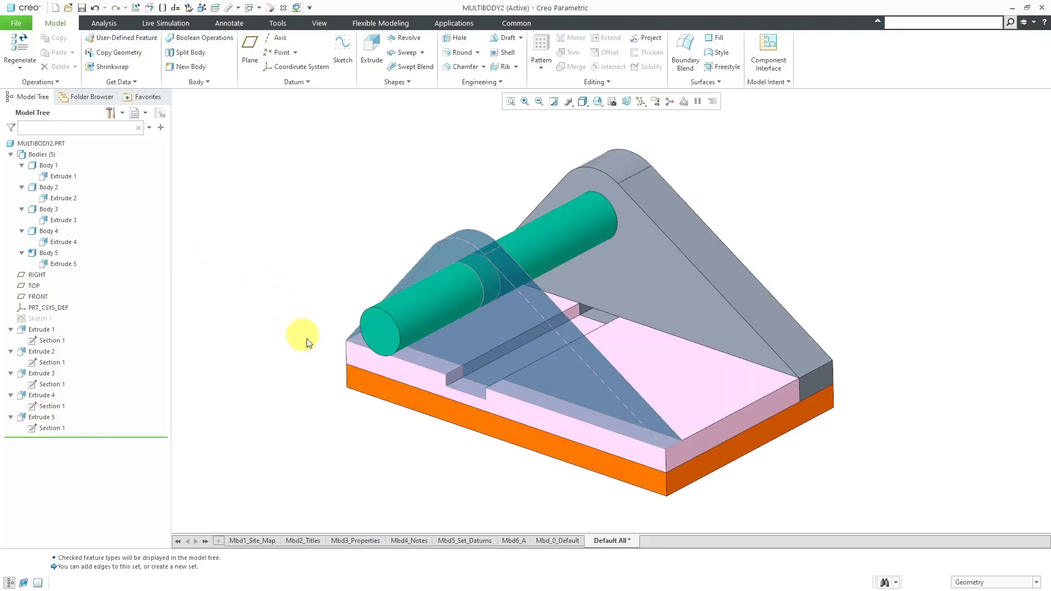
Place a simple hole on the large underside face of the orange base body.
mouse_move(313, 348)
middle_down()
mouse_move(338, 338)
mouse_move(345, 296)
middle_up()
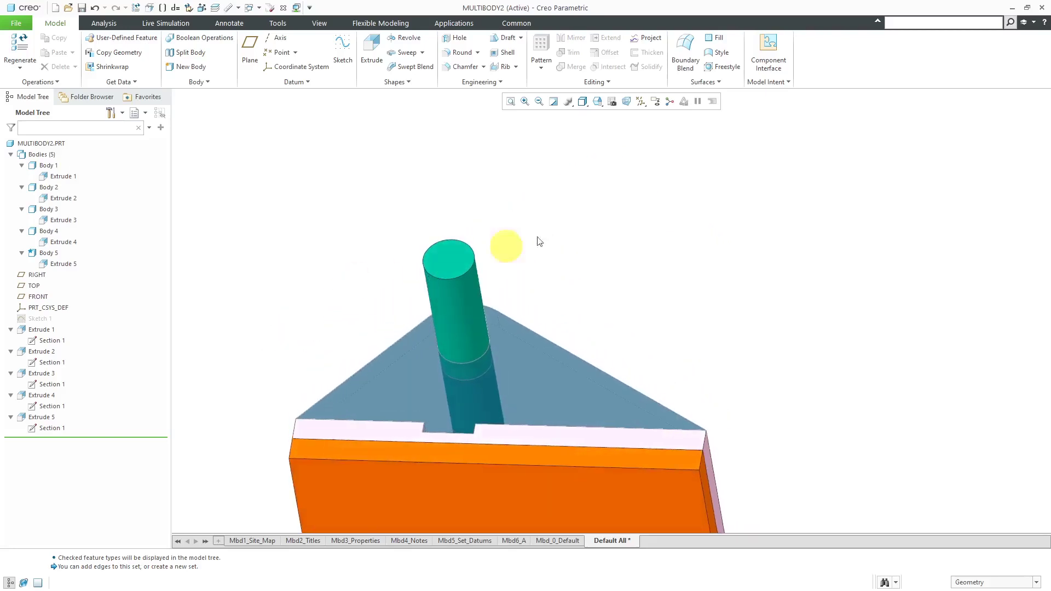
scroll(498, 307, down, 3)
scroll(482, 369, up, 3)
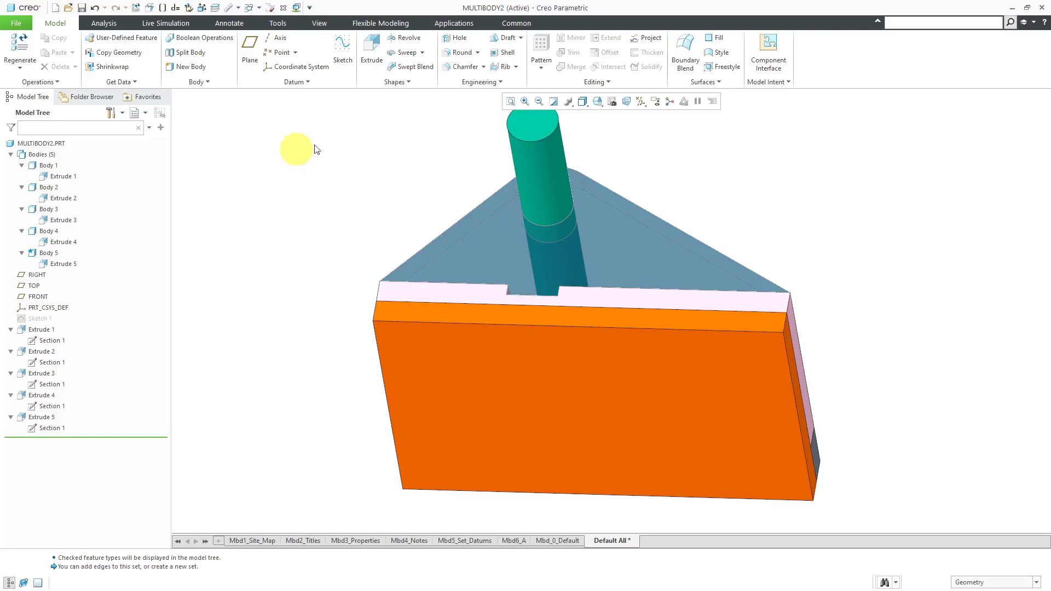
click(459, 38)
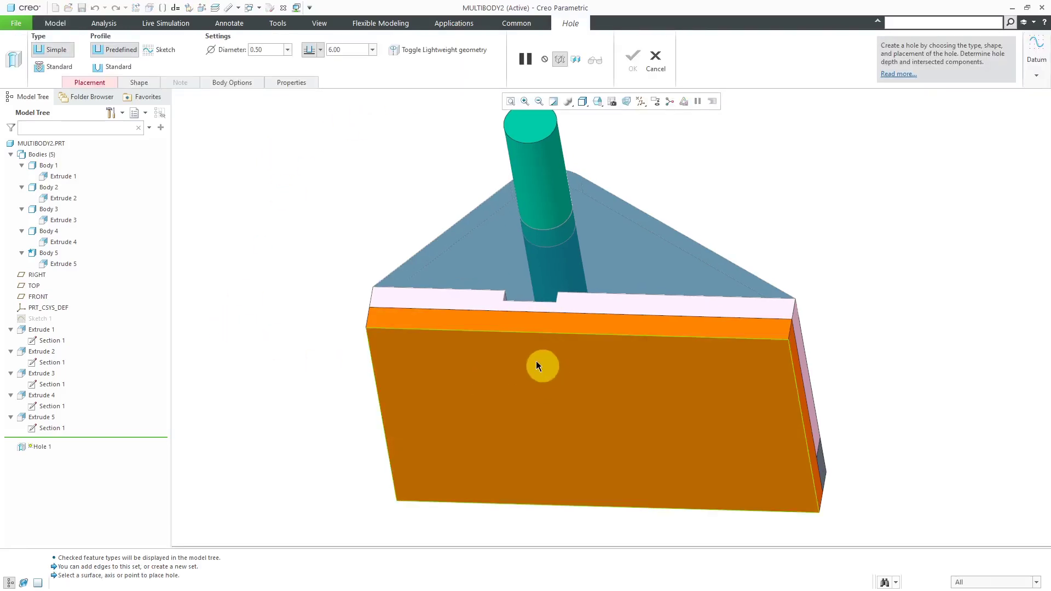
click(527, 343)
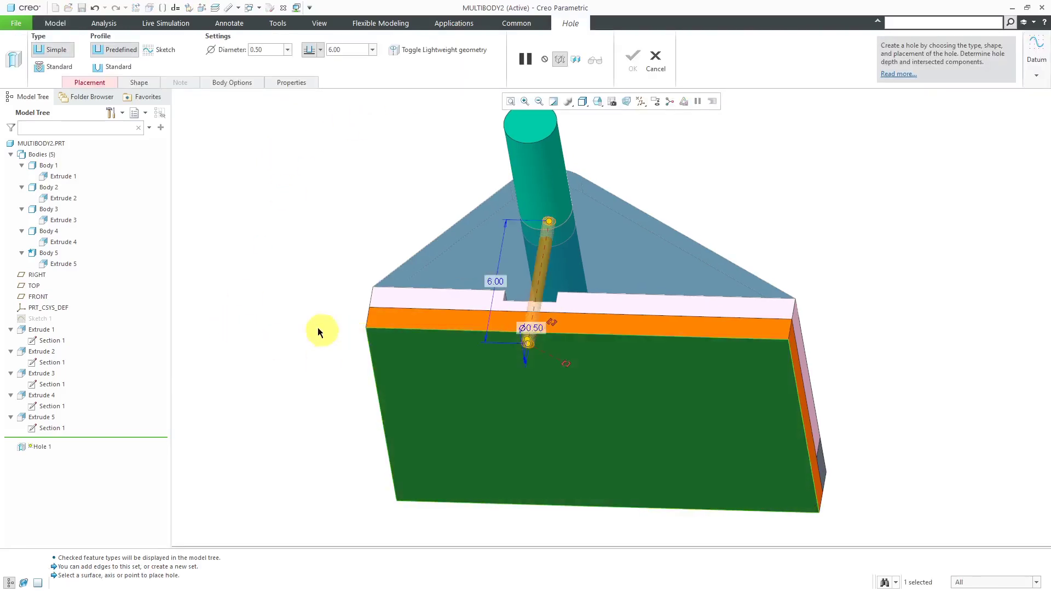
Assign the orange base's long front side face and its adjacent short side face as the hole's offset references.
right_click(306, 326)
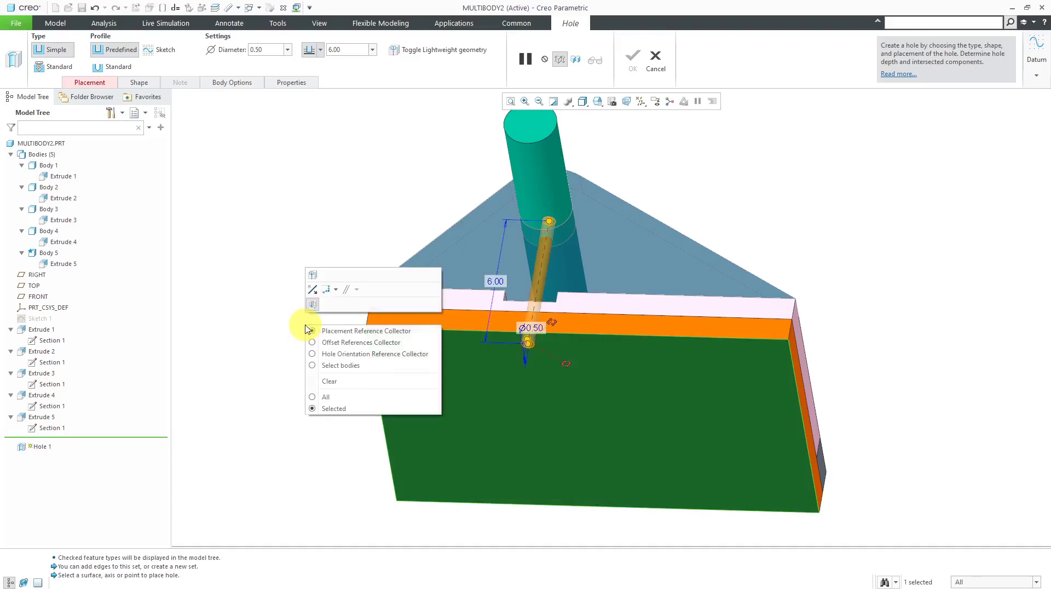
click(331, 343)
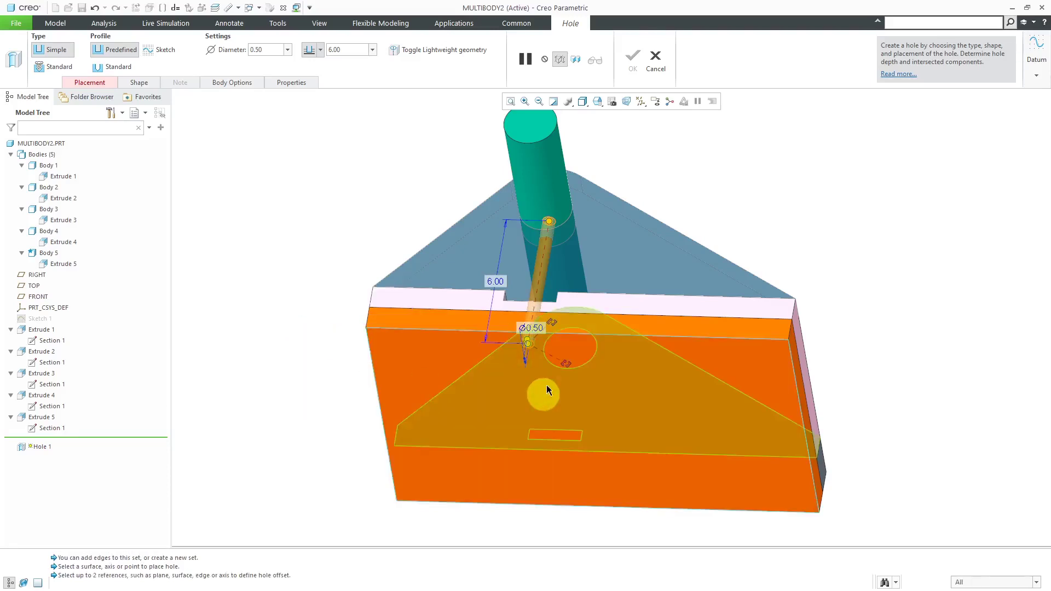
scroll(541, 342, down, 2)
click(574, 302)
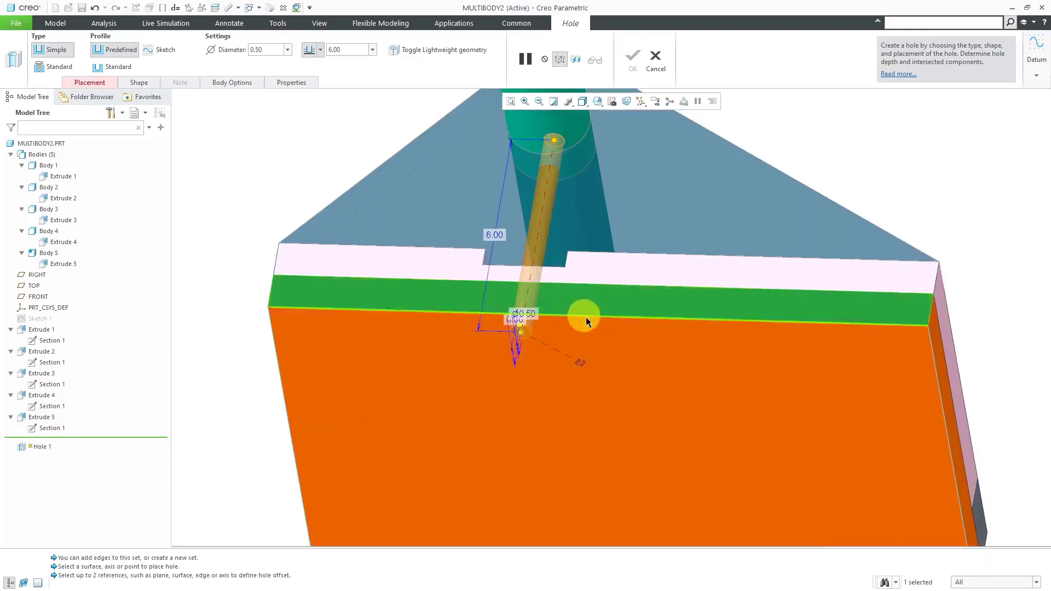
middle_drag(602, 314, 632, 293)
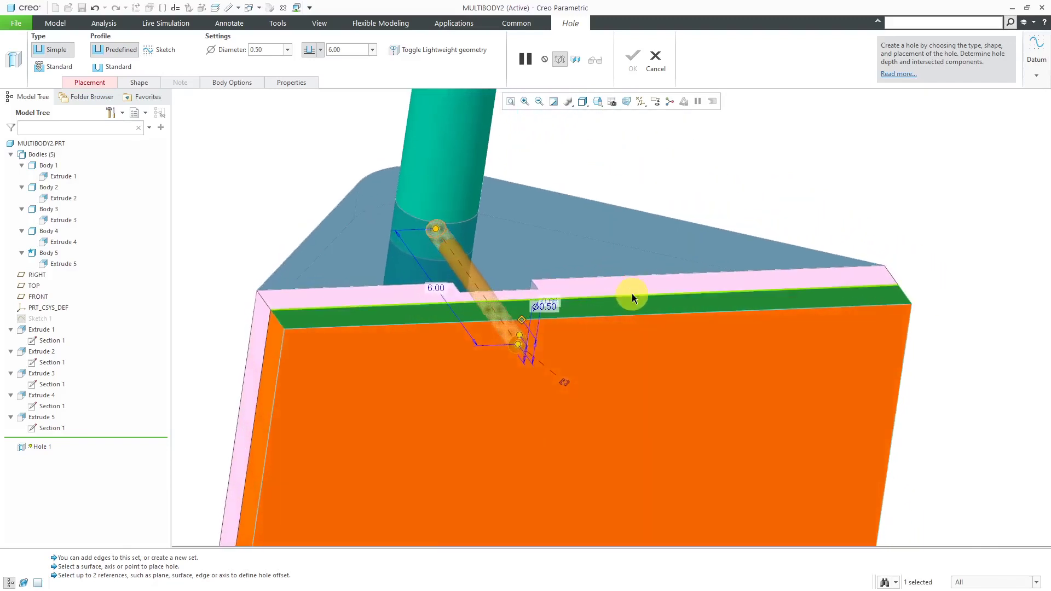
ctrl+click(274, 373)
Set the hole's offsets to 0.5 from the long front face and 6 from the short side face.
middle_drag(470, 402, 503, 386)
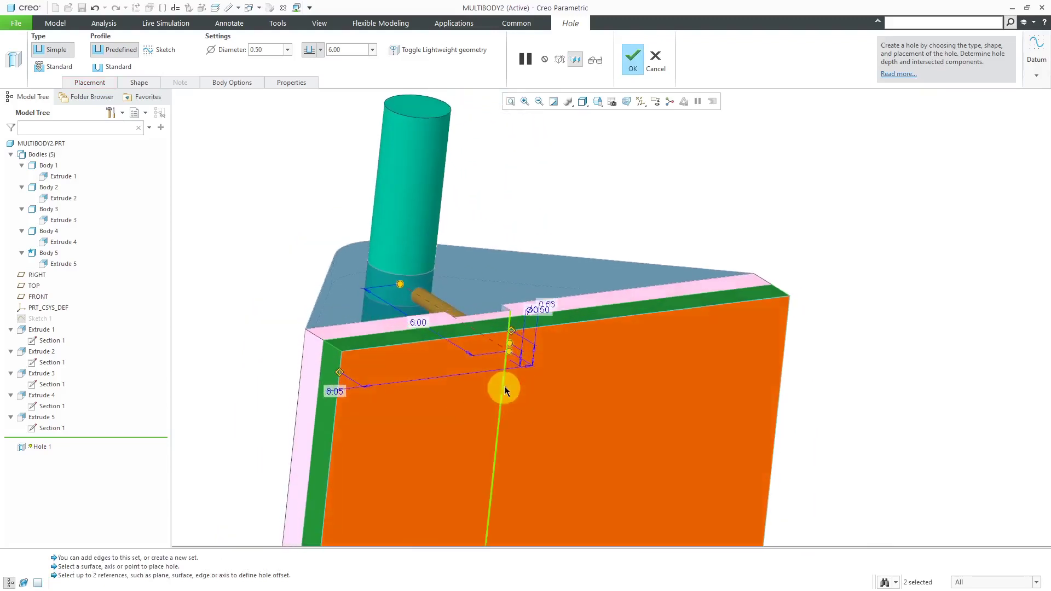
scroll(537, 358, up, 2)
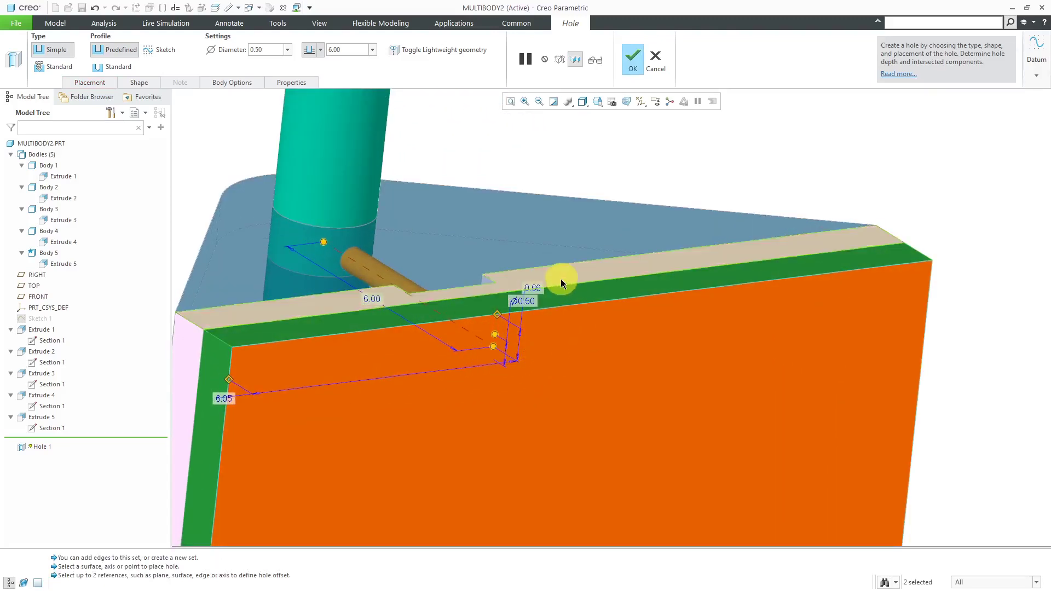
double_click(535, 287)
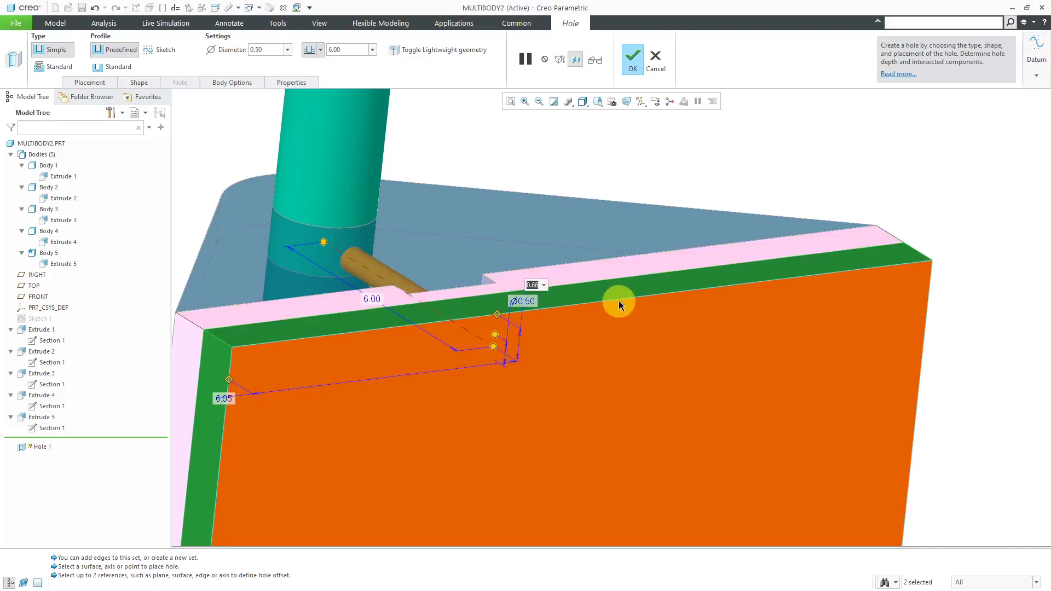
text(.5)
key(Return)
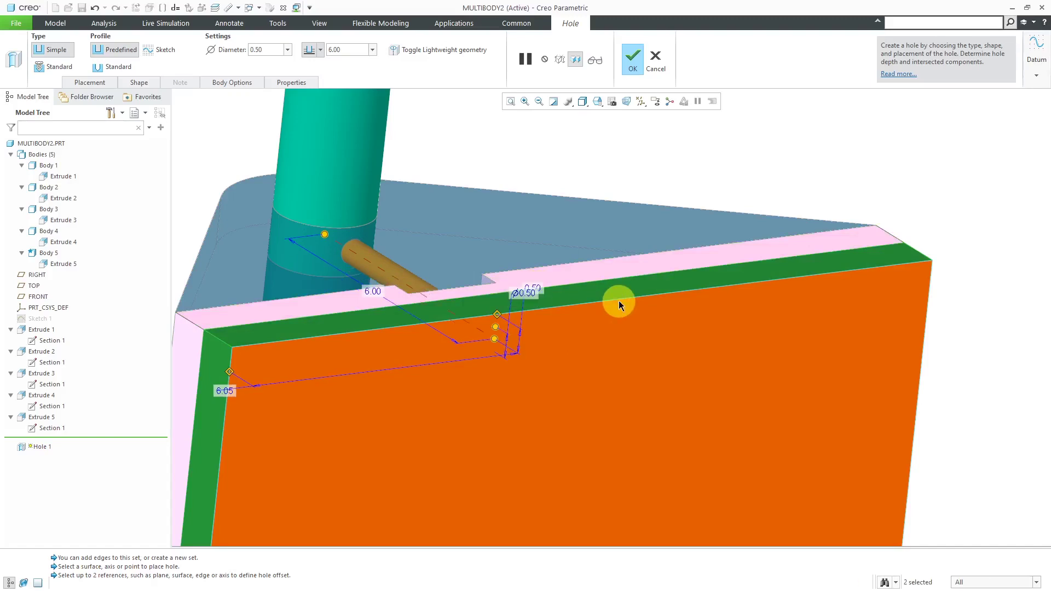
double_click(224, 389)
text(6)
key(Return)
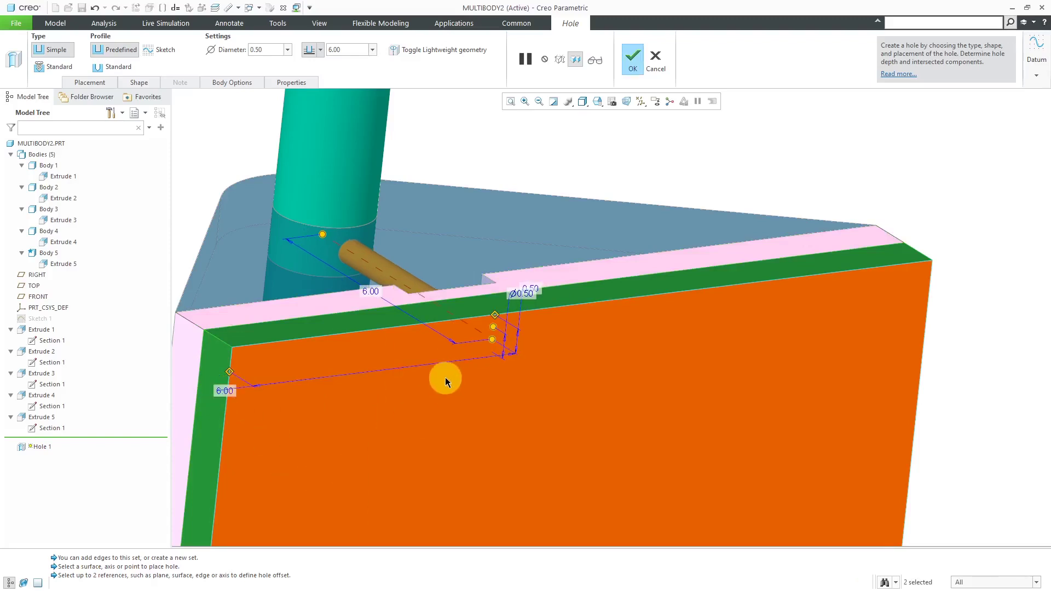
Change the hole's depth option to Through All.
middle_drag(444, 381, 383, 429)
click(482, 195)
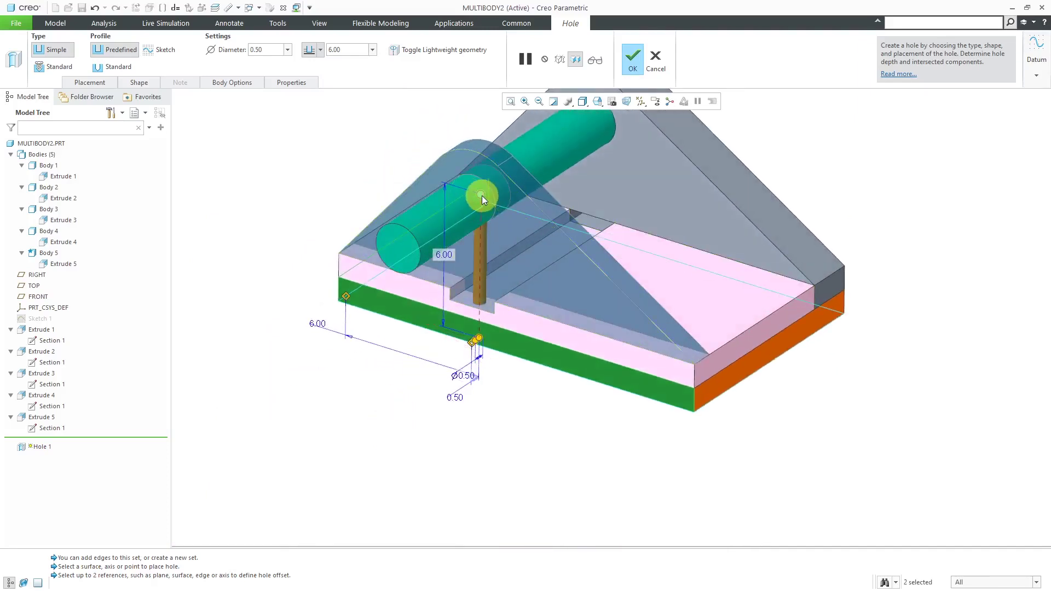
right_click(482, 196)
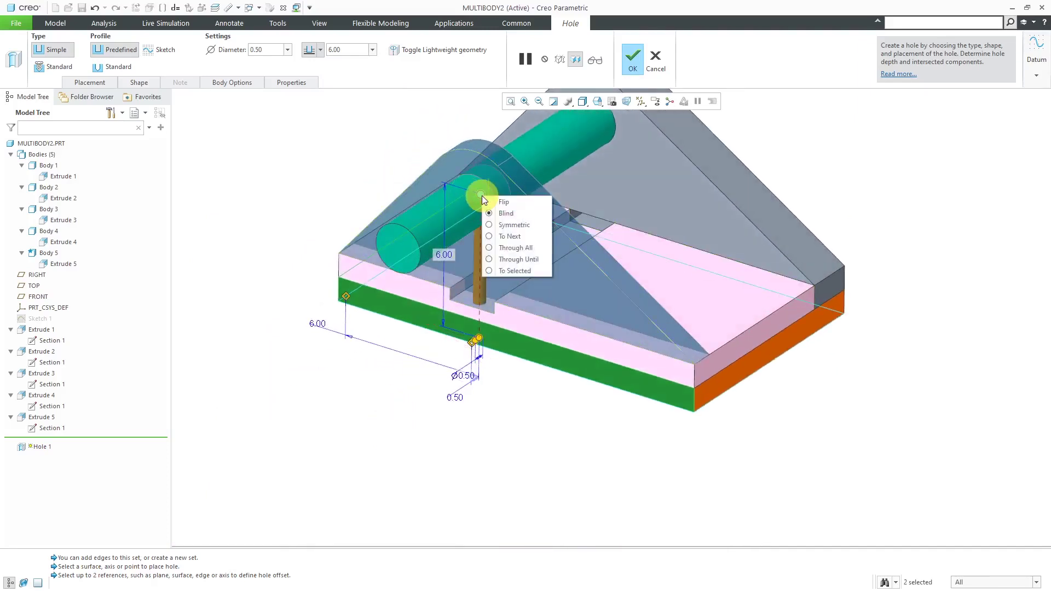
click(533, 249)
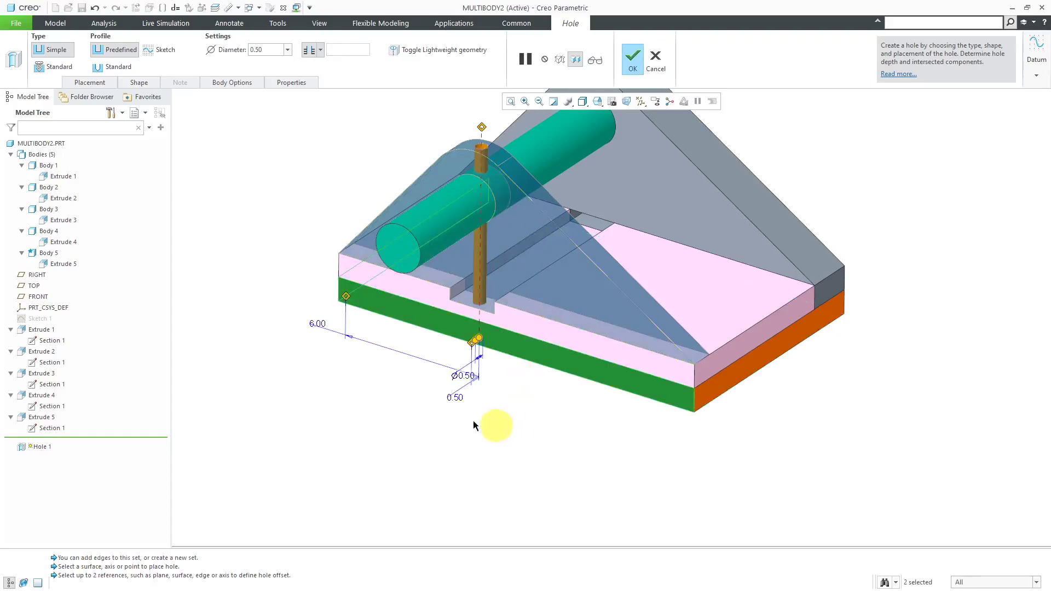
Make the hole cut geometry from all bodies and complete the hole feature.
click(235, 82)
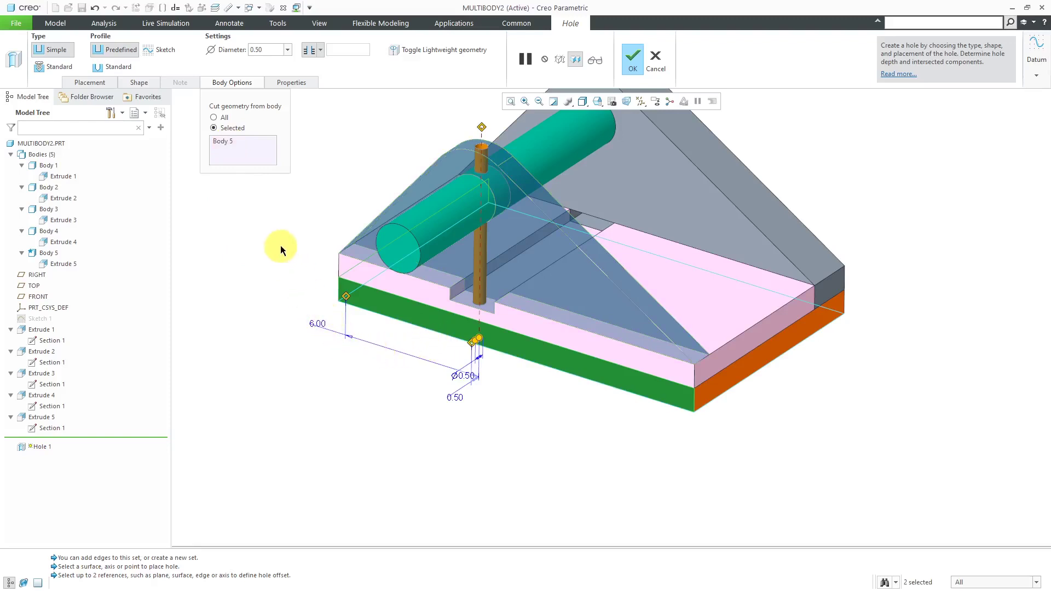
click(225, 117)
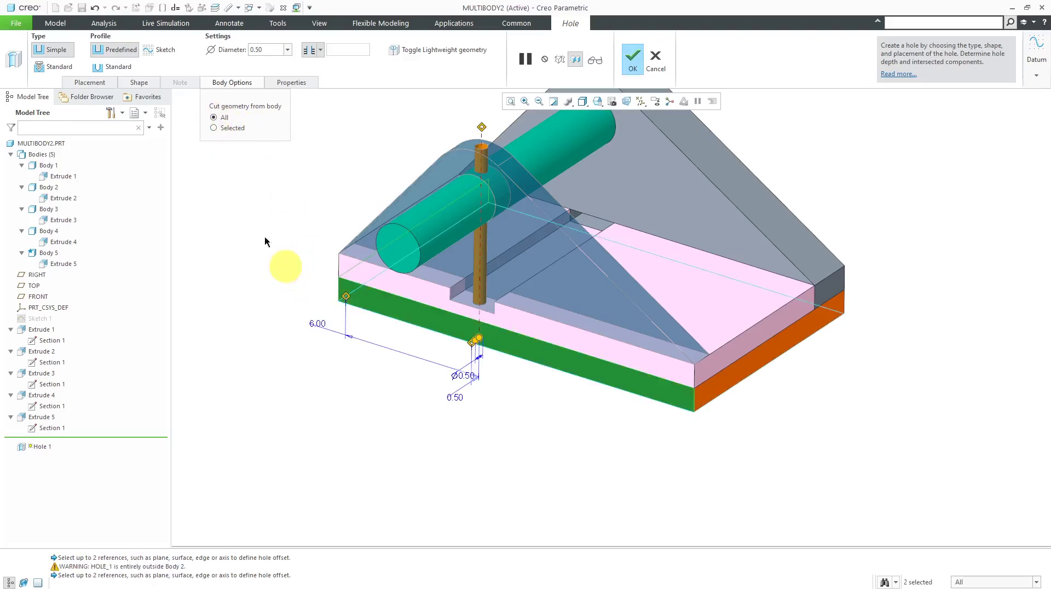
click(632, 58)
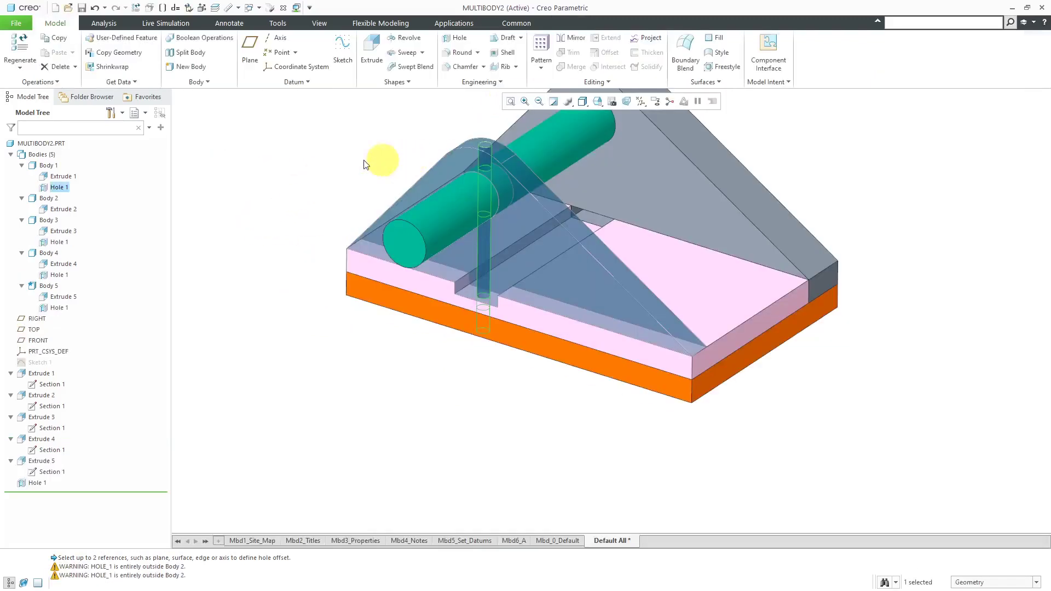
click(230, 243)
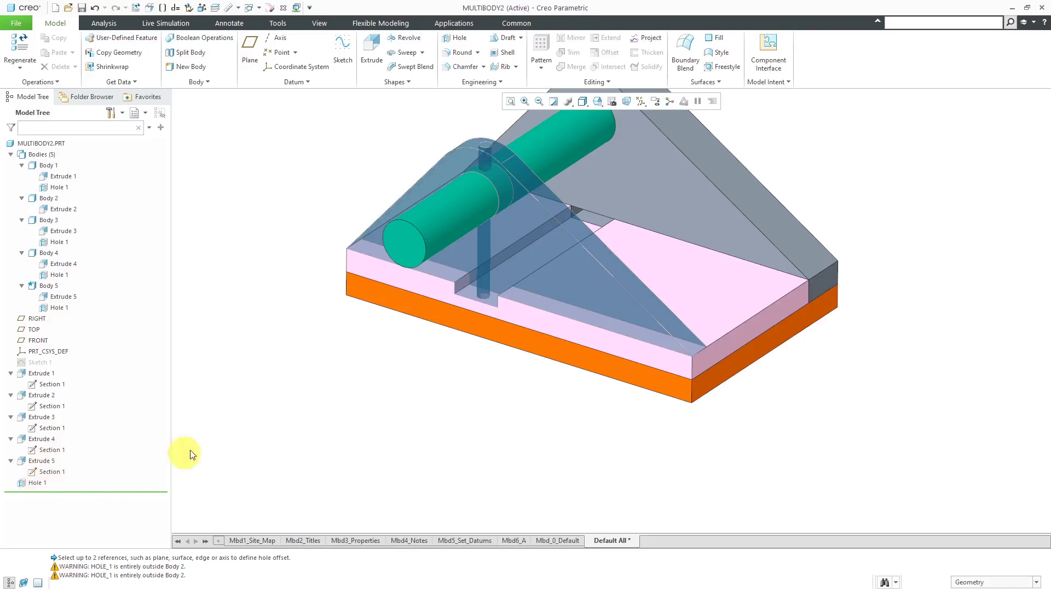
Add a round to the orange base's front vertical corner edge and set its radius to 2.
middle_drag(337, 446, 356, 466)
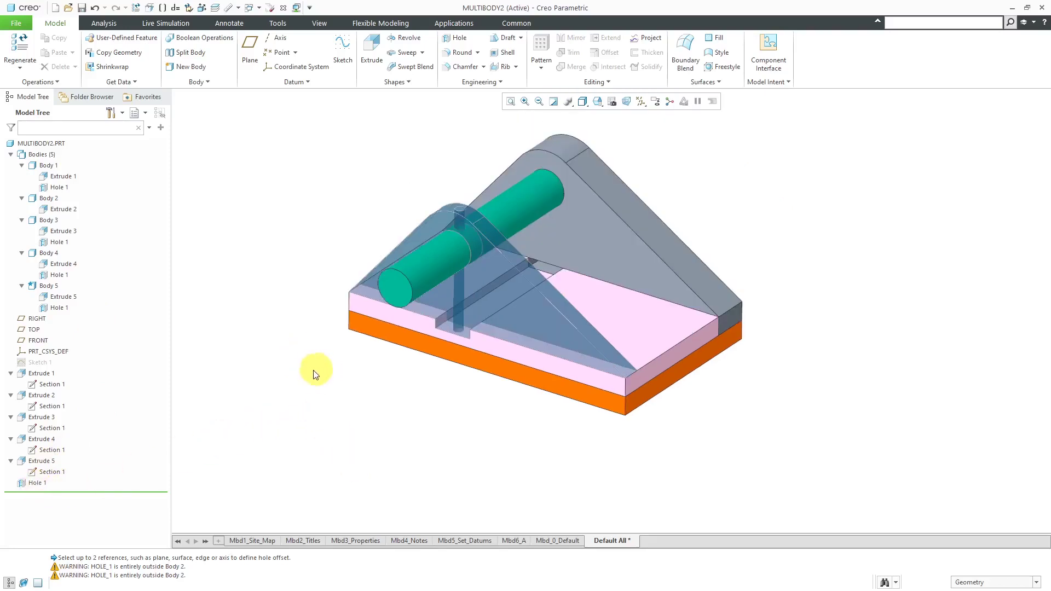
middle_drag(314, 368, 305, 366)
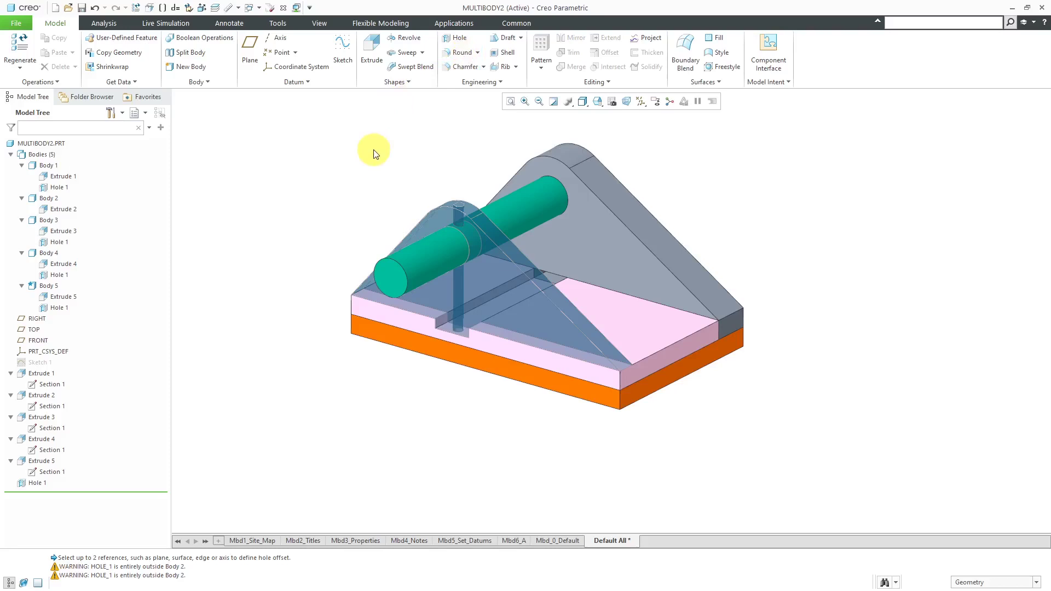
click(621, 400)
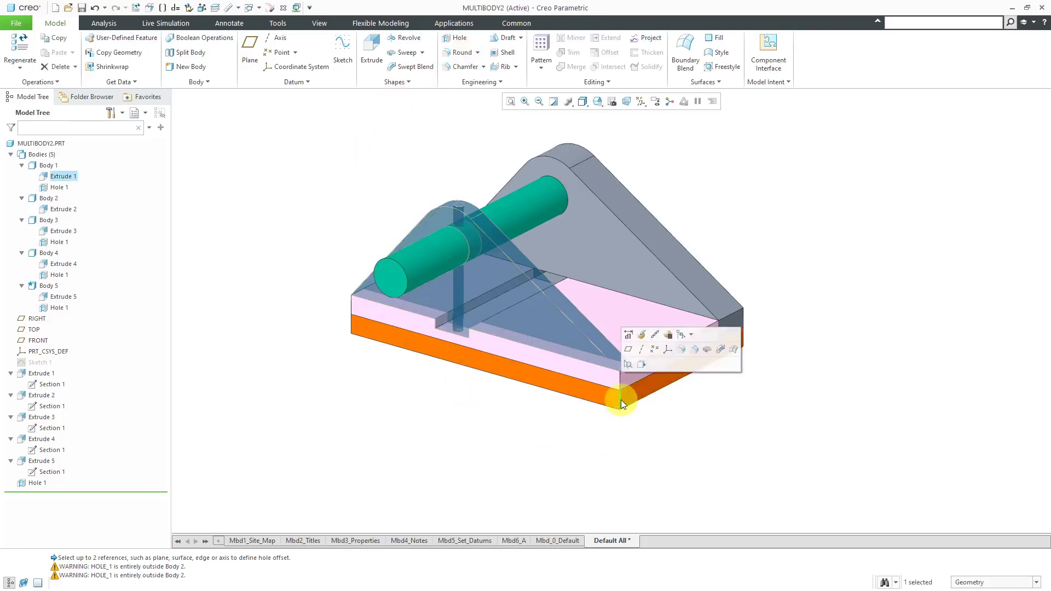
click(684, 352)
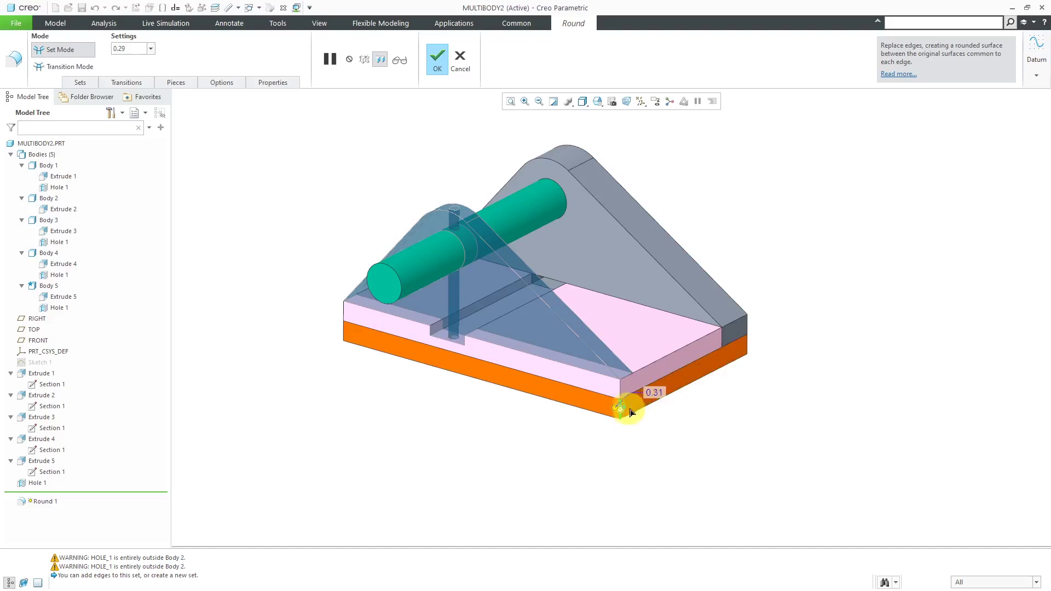
drag(623, 408, 650, 392)
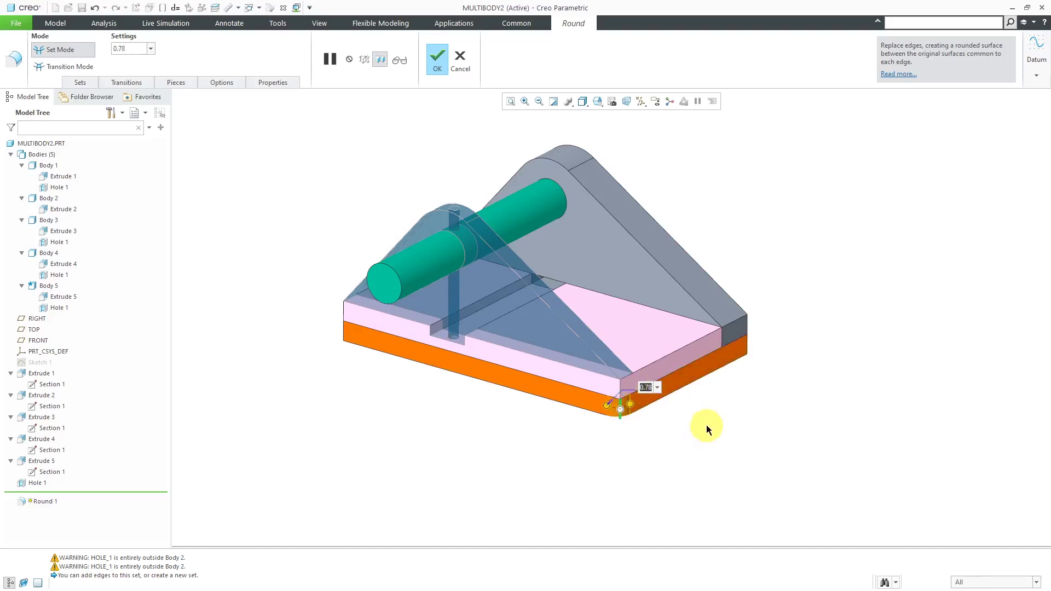
text(2)
key(Return)
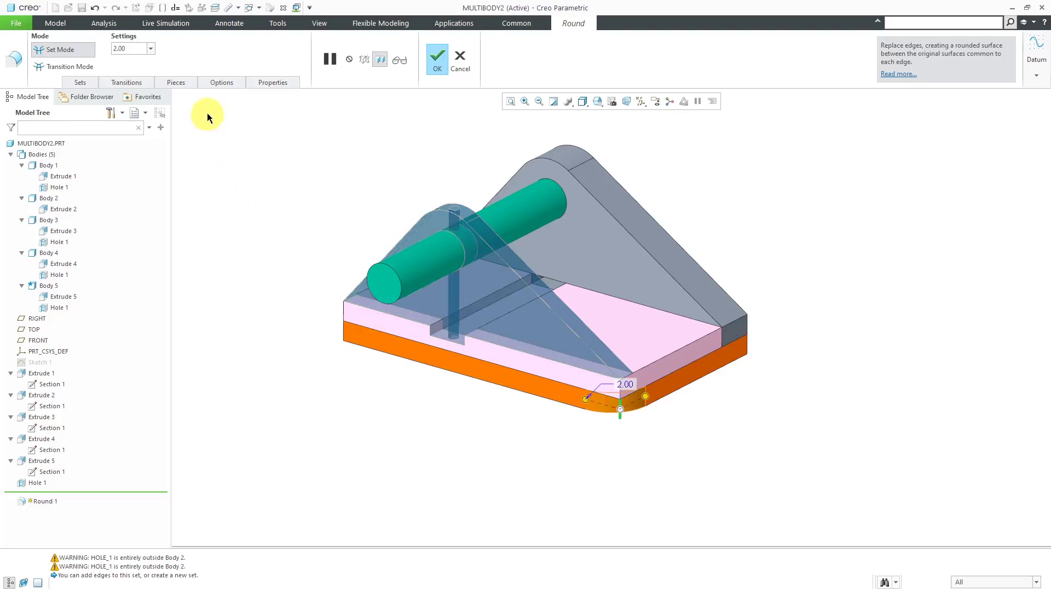
Review the round's options, pieces, transitions and sets, and complete the round feature.
click(225, 85)
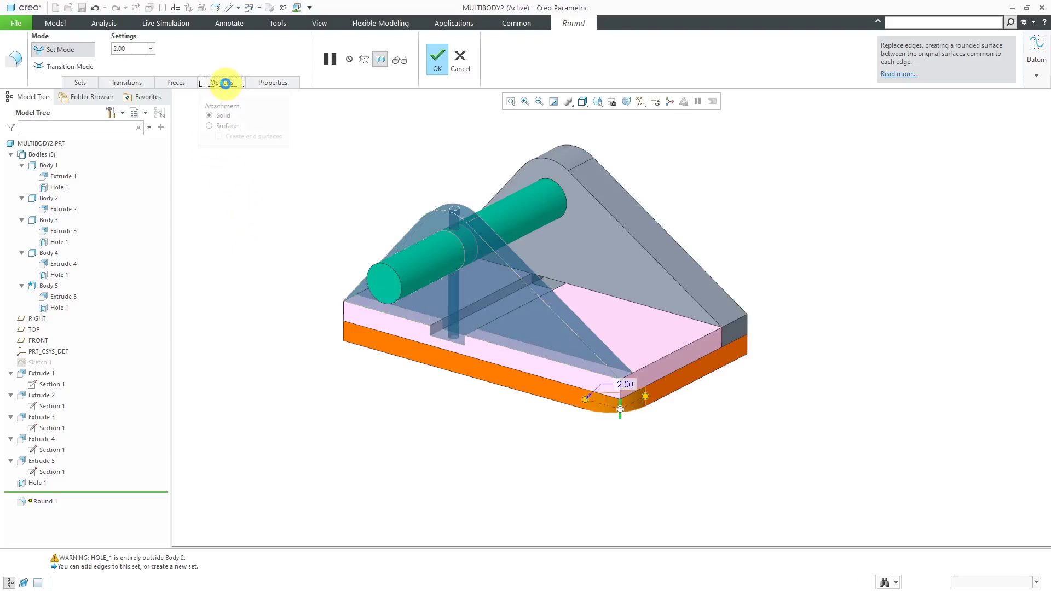
click(179, 81)
click(127, 81)
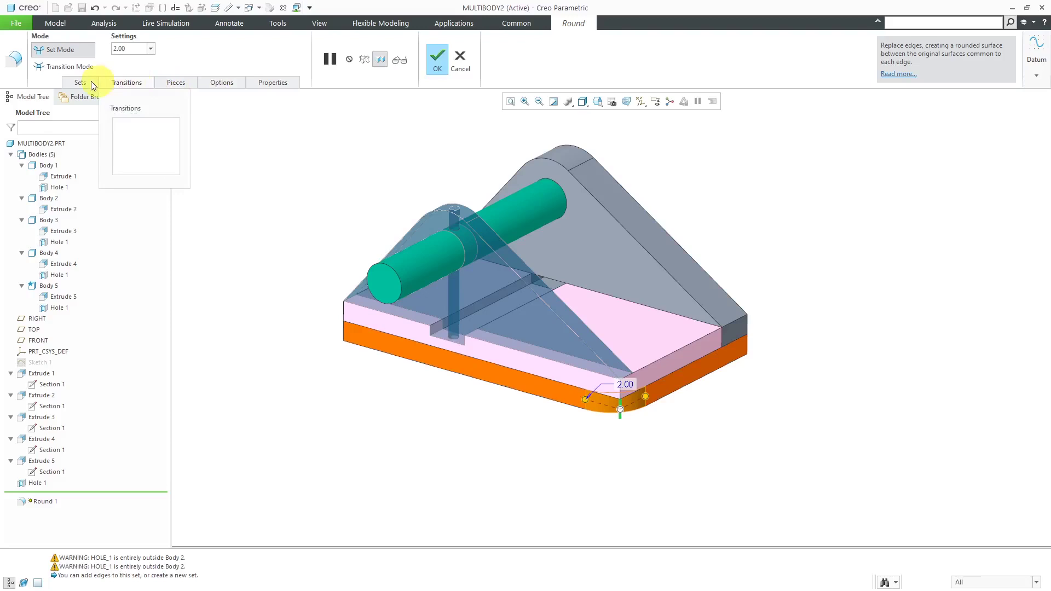
click(82, 83)
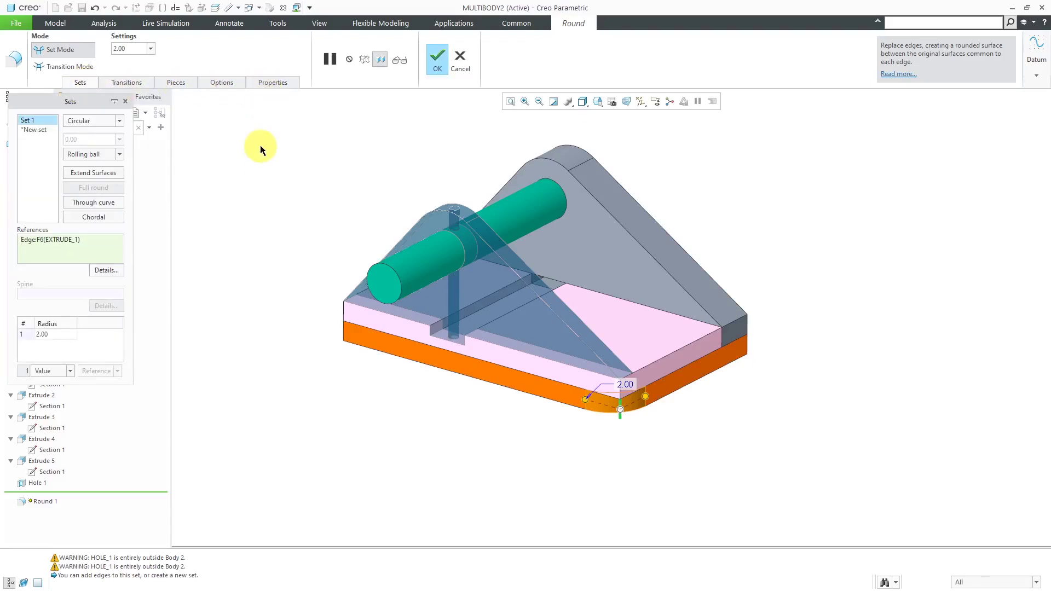
click(438, 63)
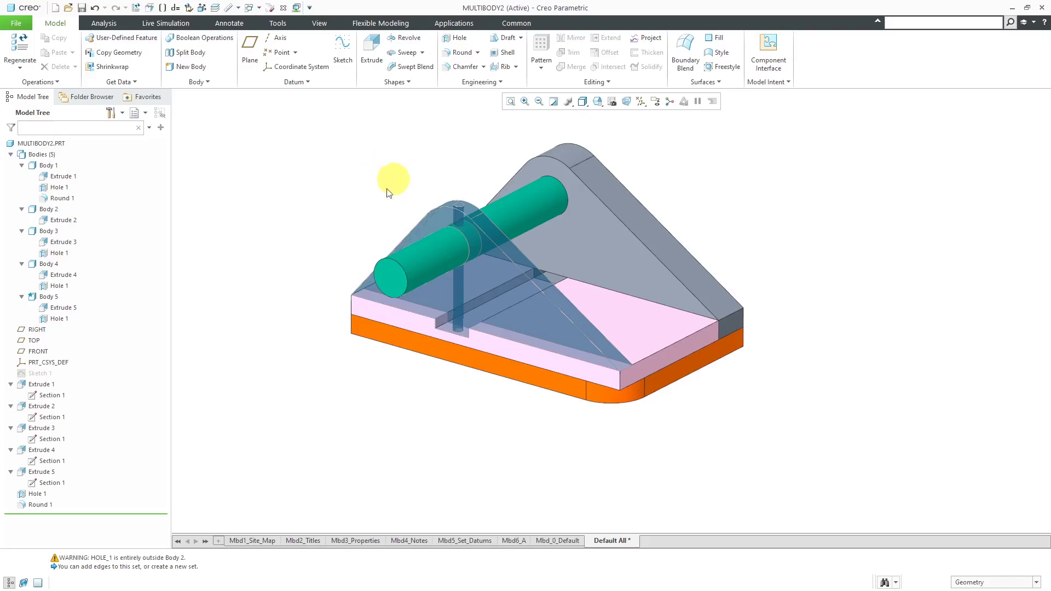
Hide Body 4 to inspect the openings in the uprights, and show it again.
click(52, 268)
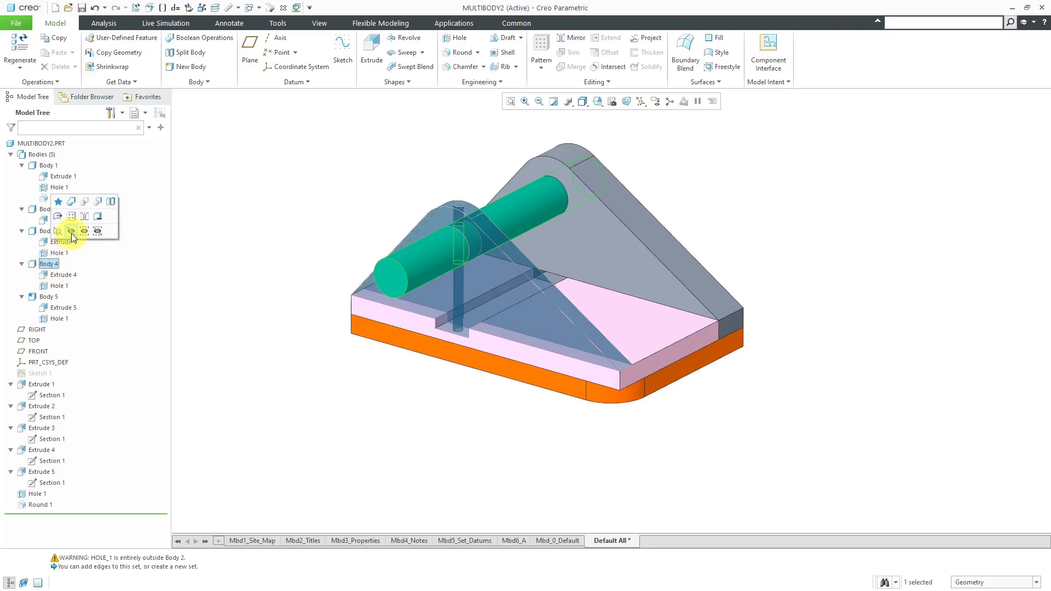
click(71, 232)
click(53, 268)
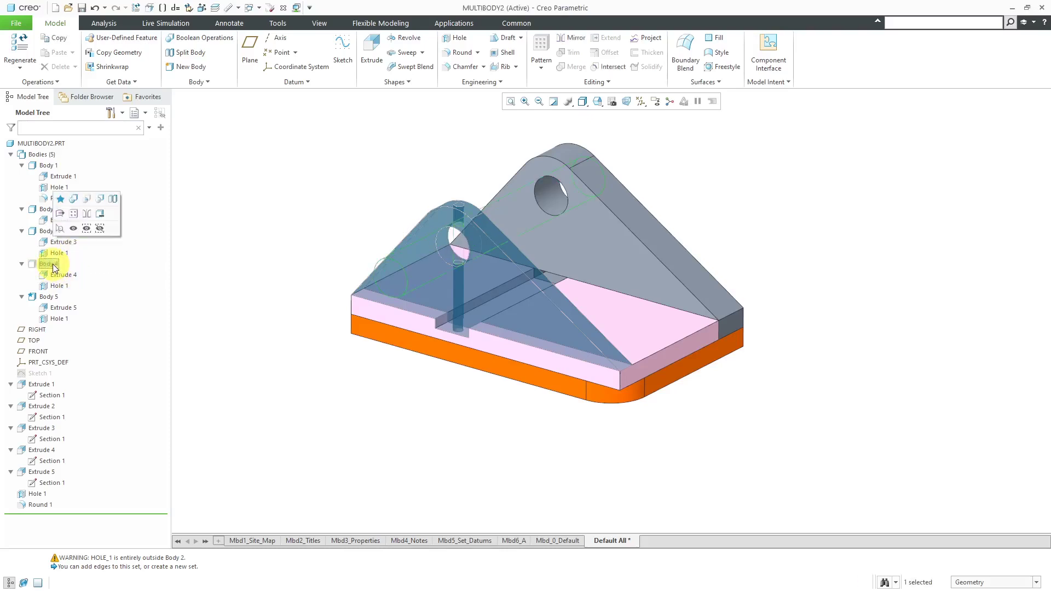
click(71, 231)
Remove Body 4 from the model with a Remove Body feature, checking its body reference before completing it.
right_click(57, 264)
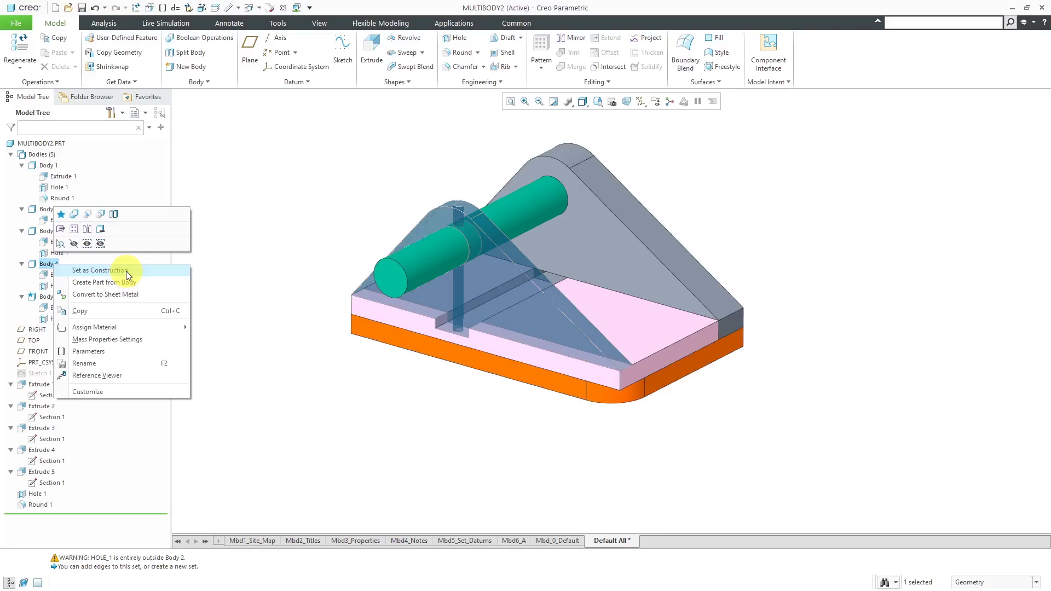
click(217, 255)
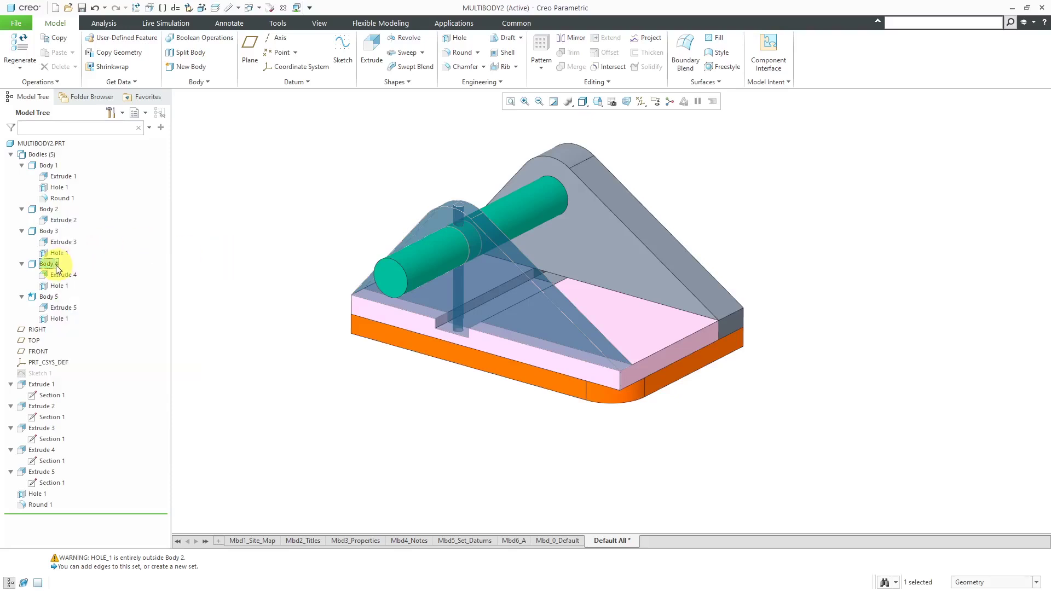
right_click(57, 267)
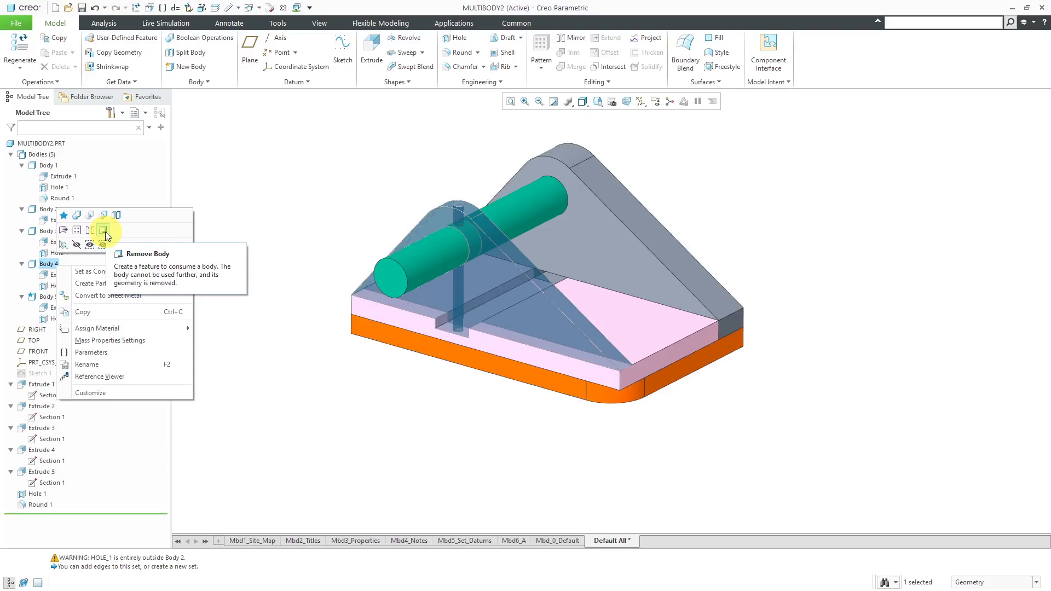
click(104, 230)
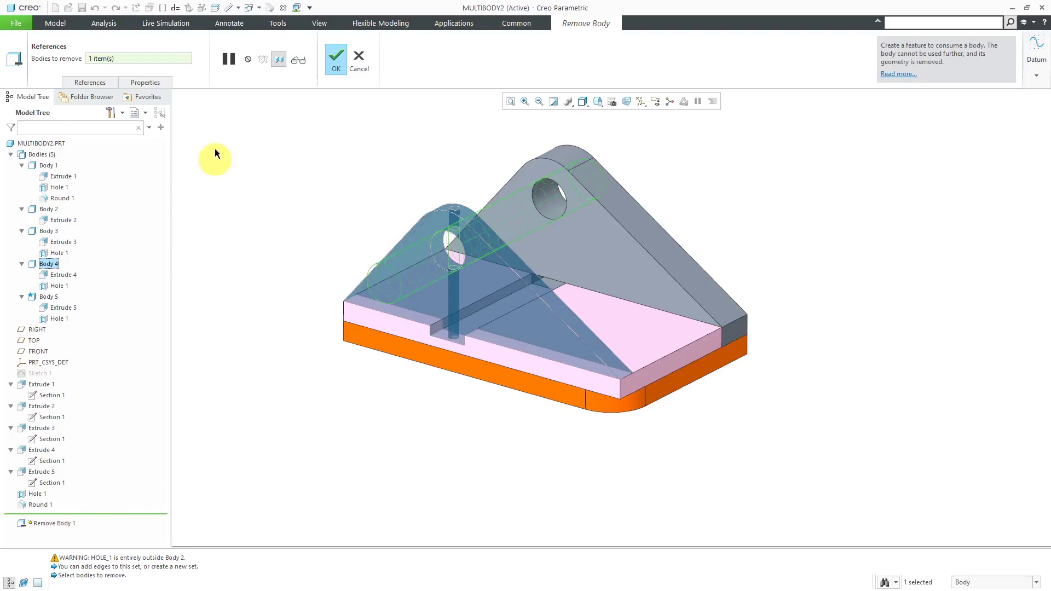
click(98, 82)
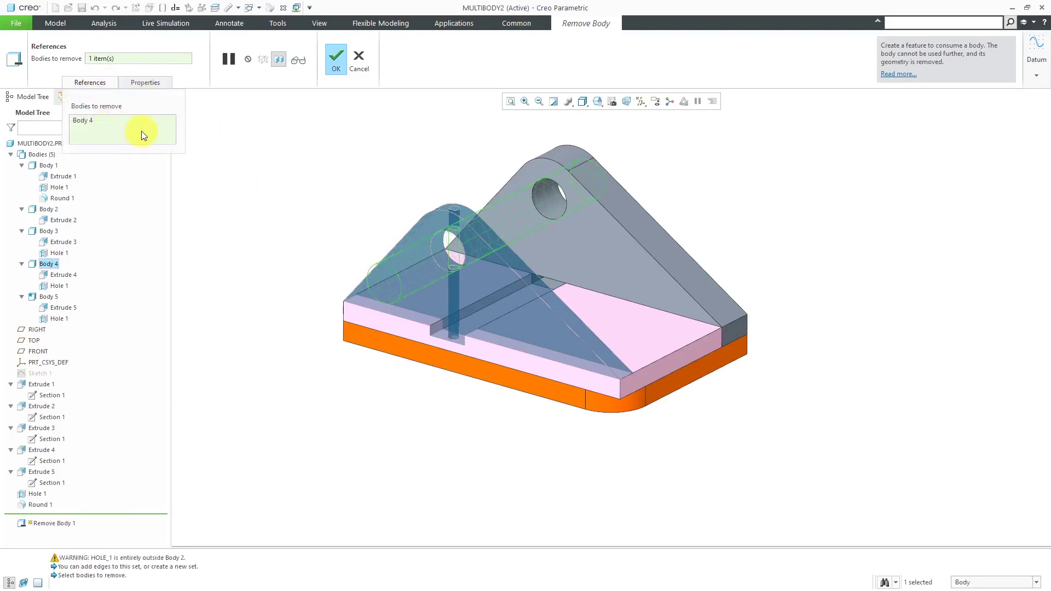
click(337, 63)
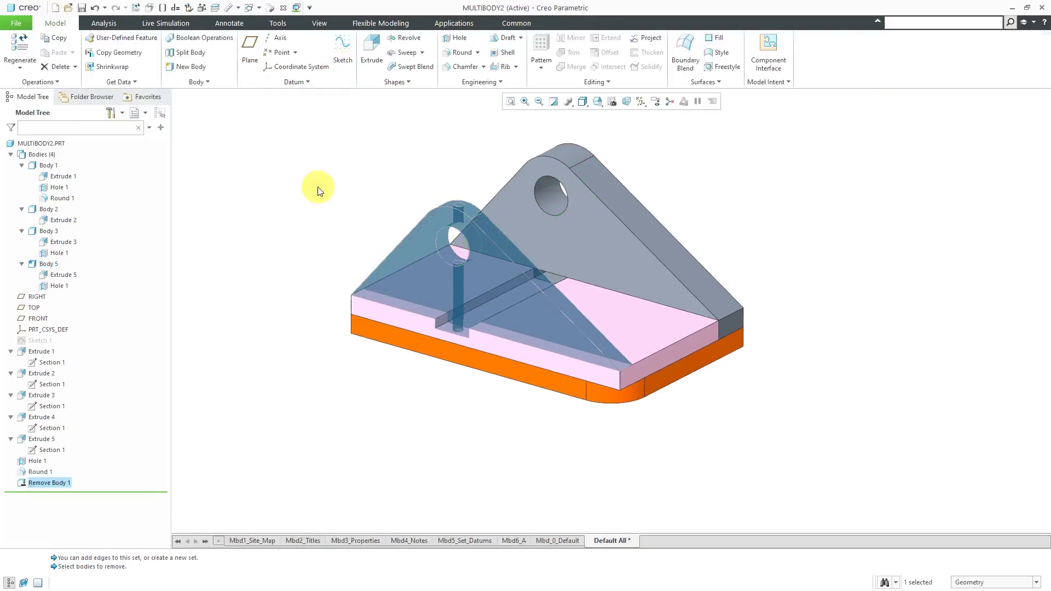
click(237, 365)
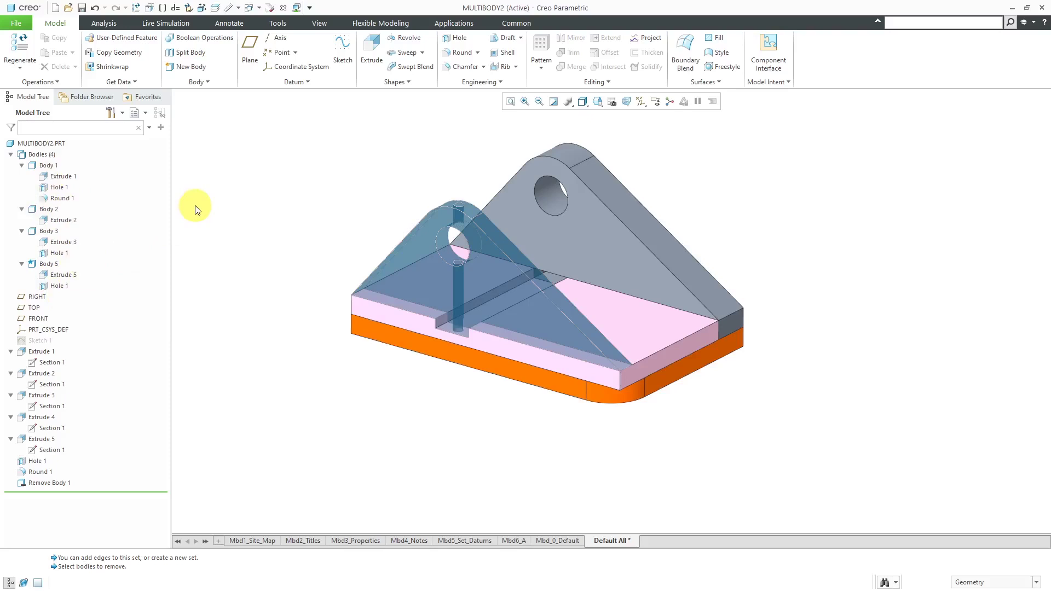
Set the model tree filters to display consumed bodies.
click(121, 117)
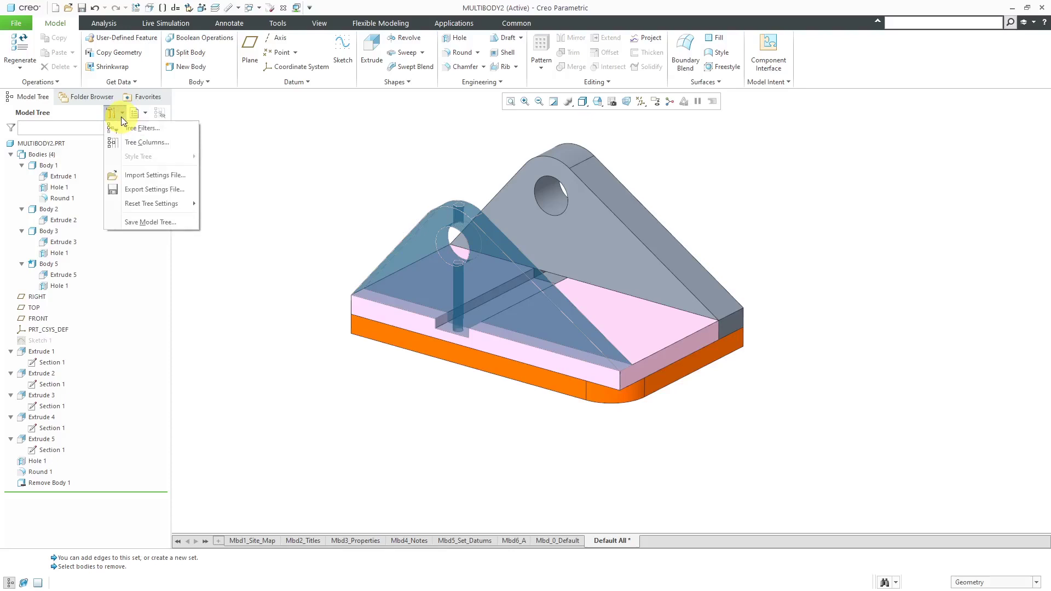
click(139, 128)
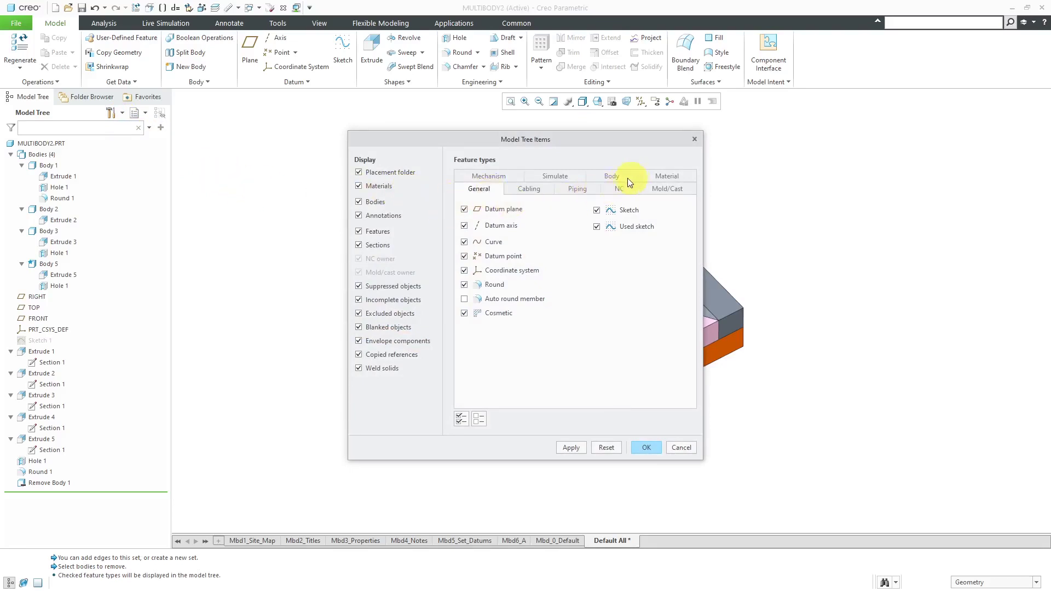
click(613, 176)
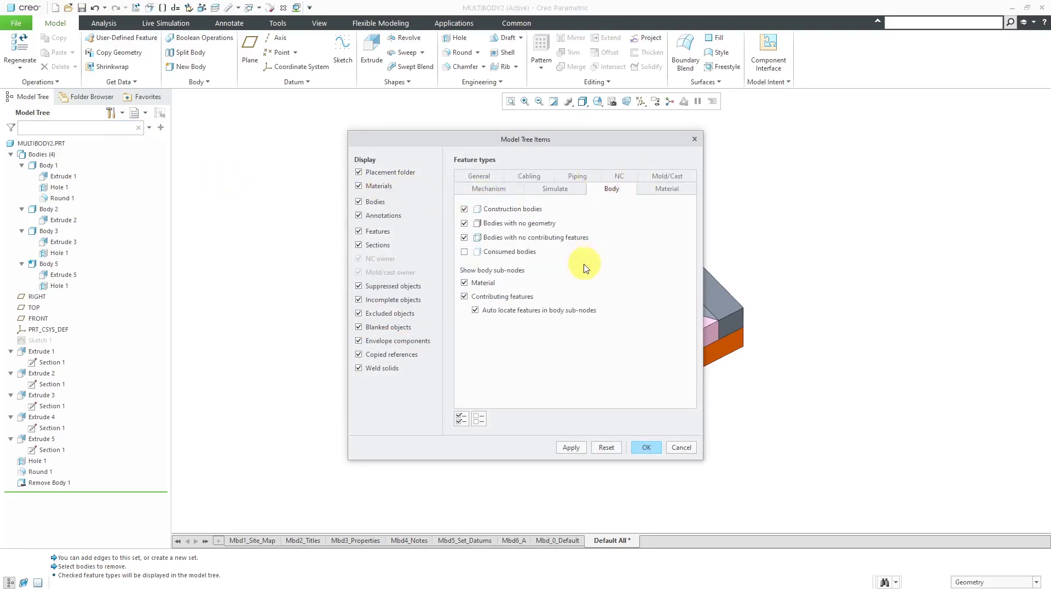
click(464, 252)
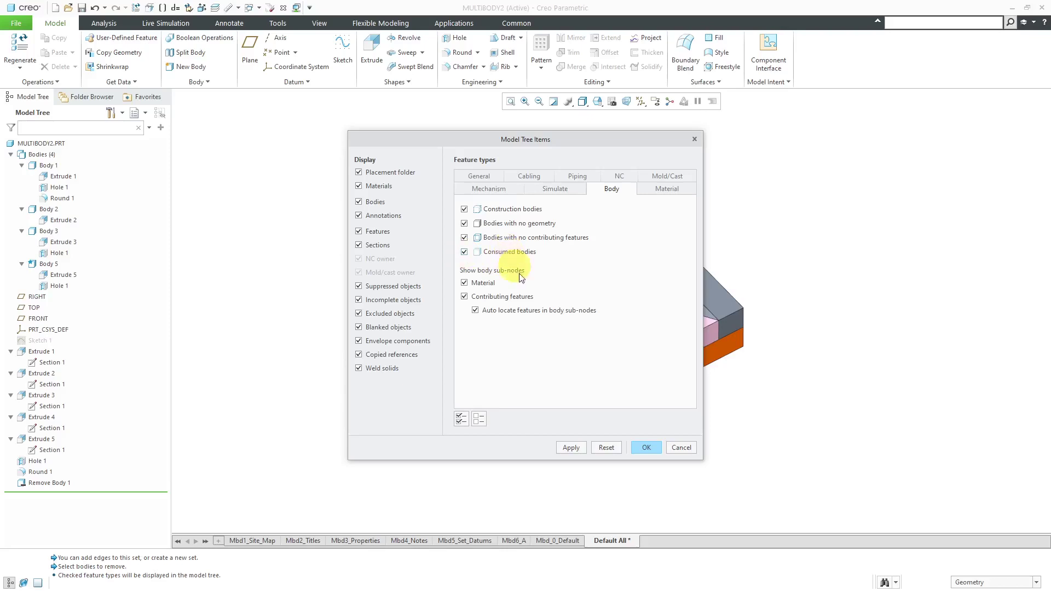
click(639, 448)
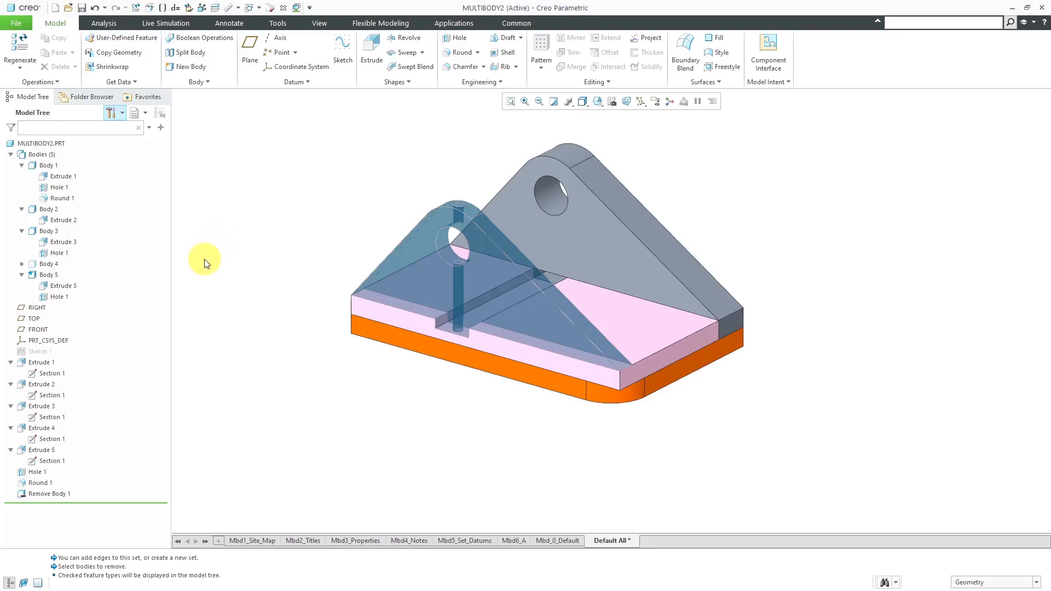
Set Body 3 as a construction body, and unset it as construction again.
click(56, 234)
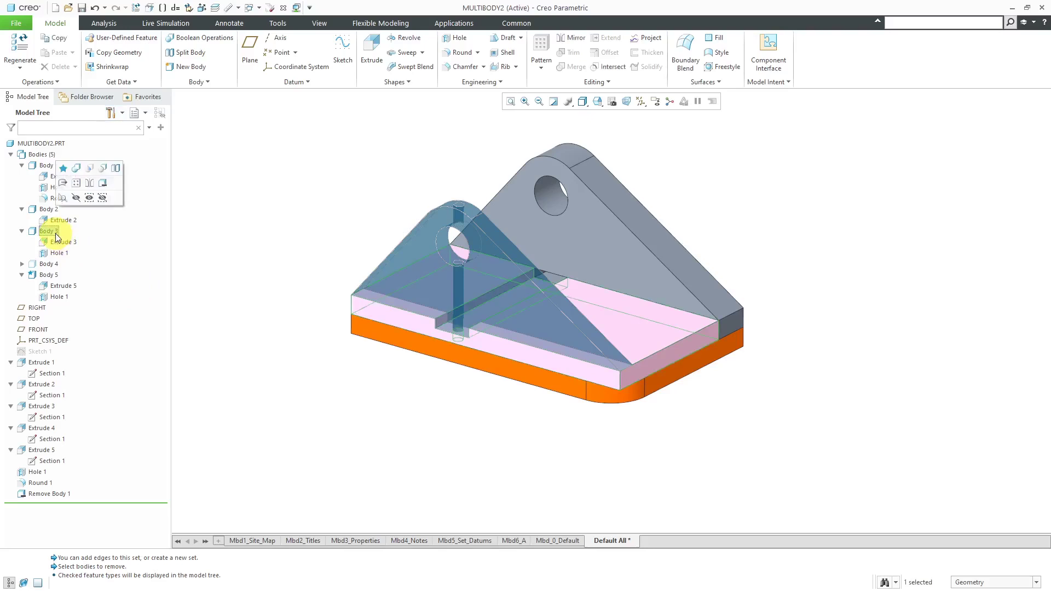
right_click(57, 237)
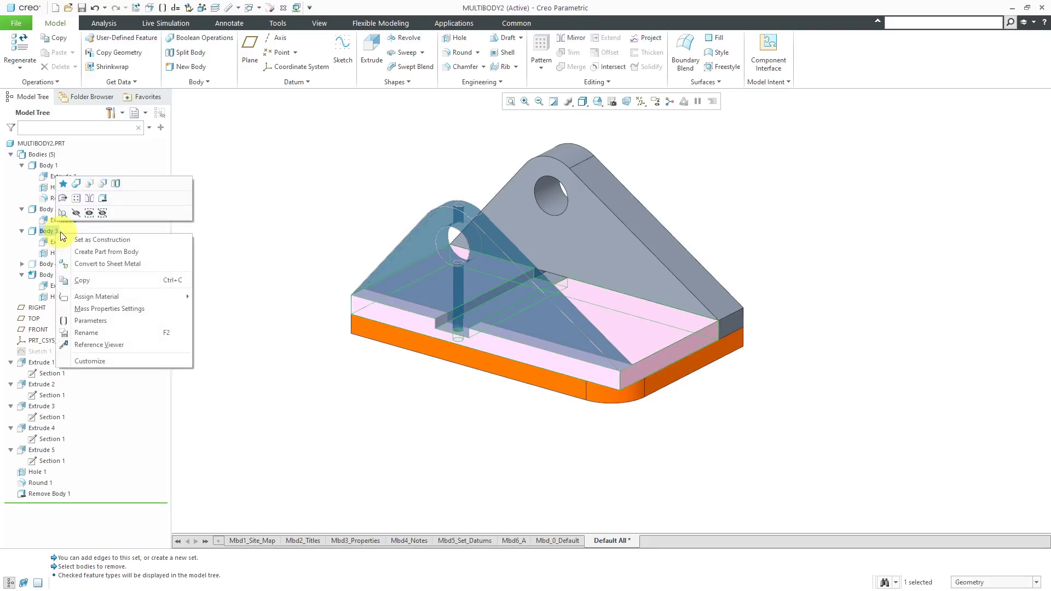
click(94, 239)
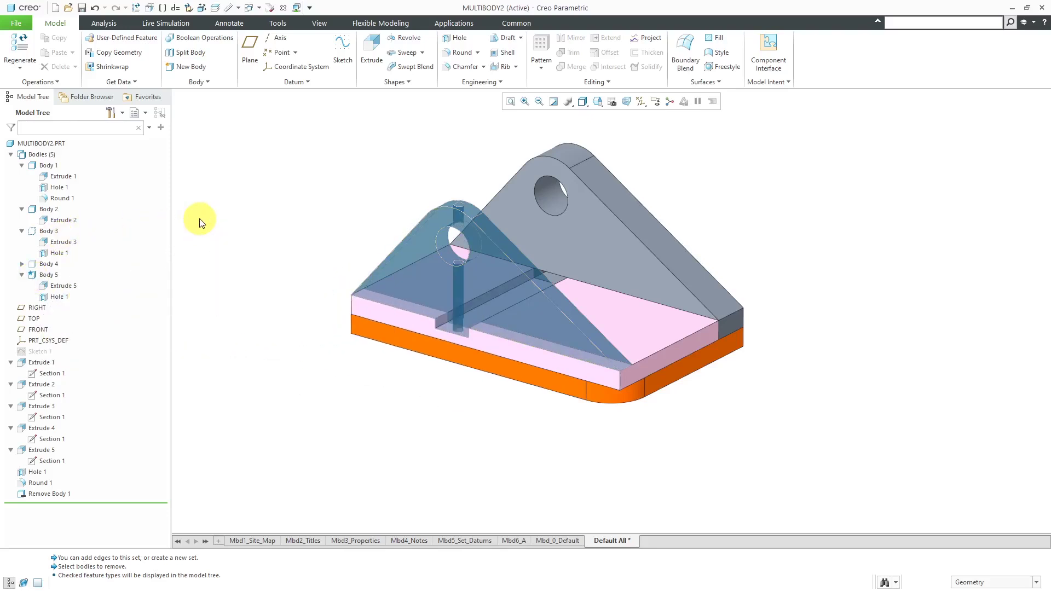
click(52, 233)
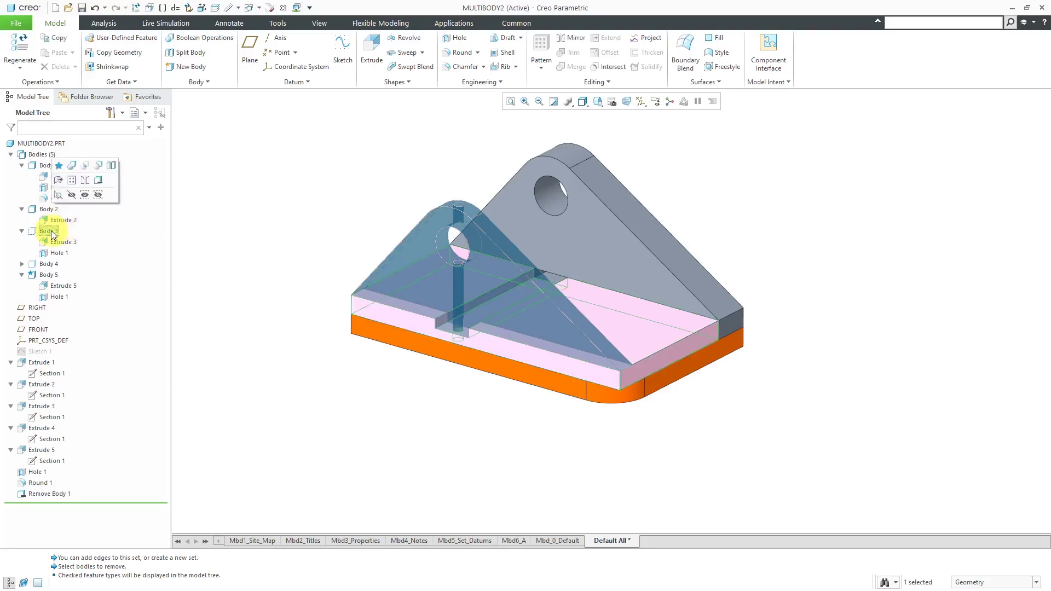
right_click(52, 235)
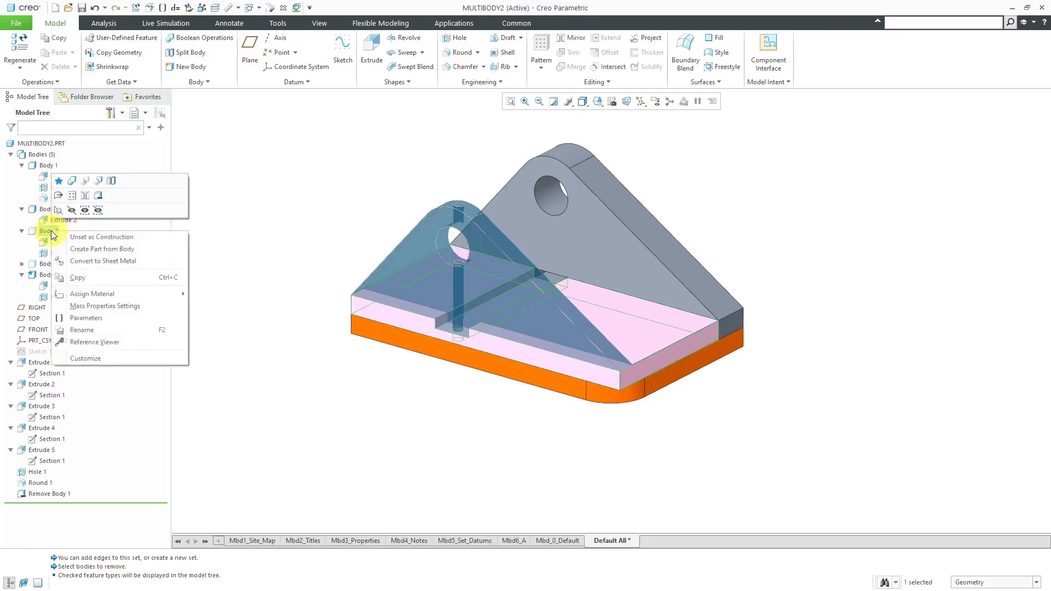
click(88, 236)
click(278, 192)
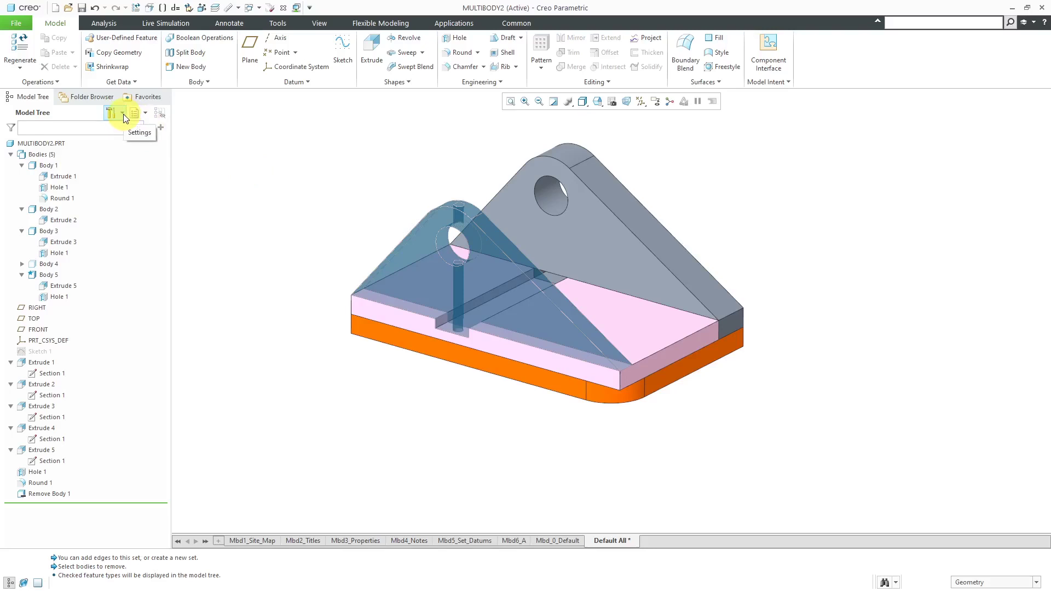
Hide Body 2, Body 3 and Body 5, leaving only the orange base plate displayed.
click(53, 210)
click(77, 176)
click(49, 231)
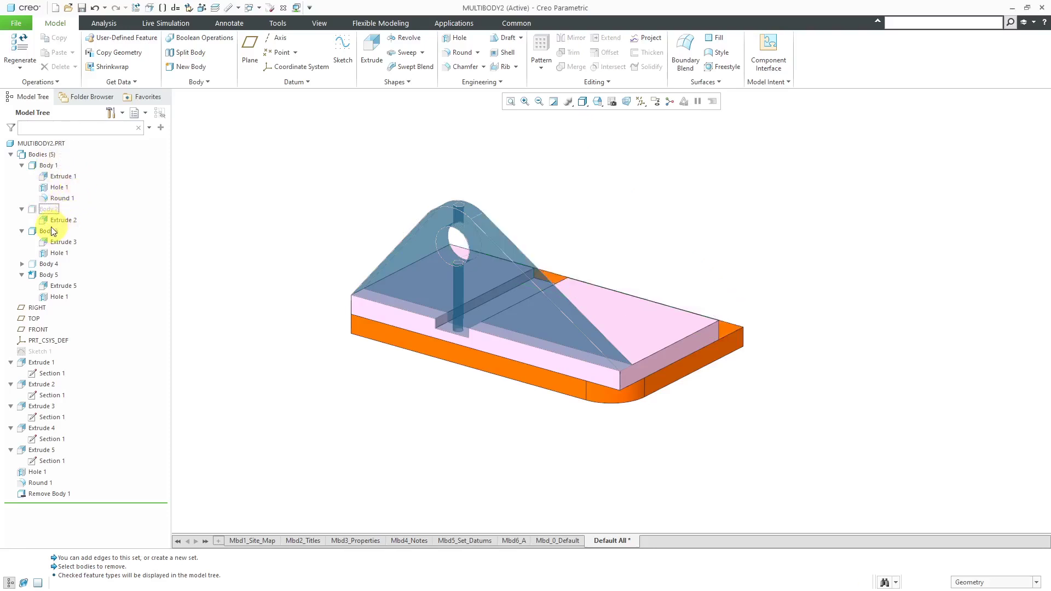
click(71, 194)
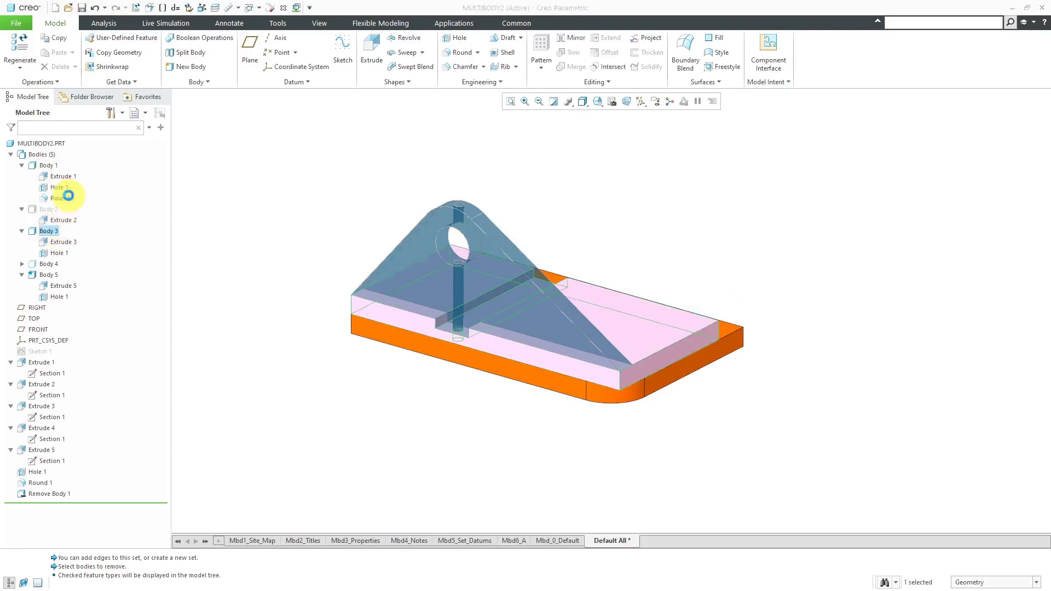
click(50, 264)
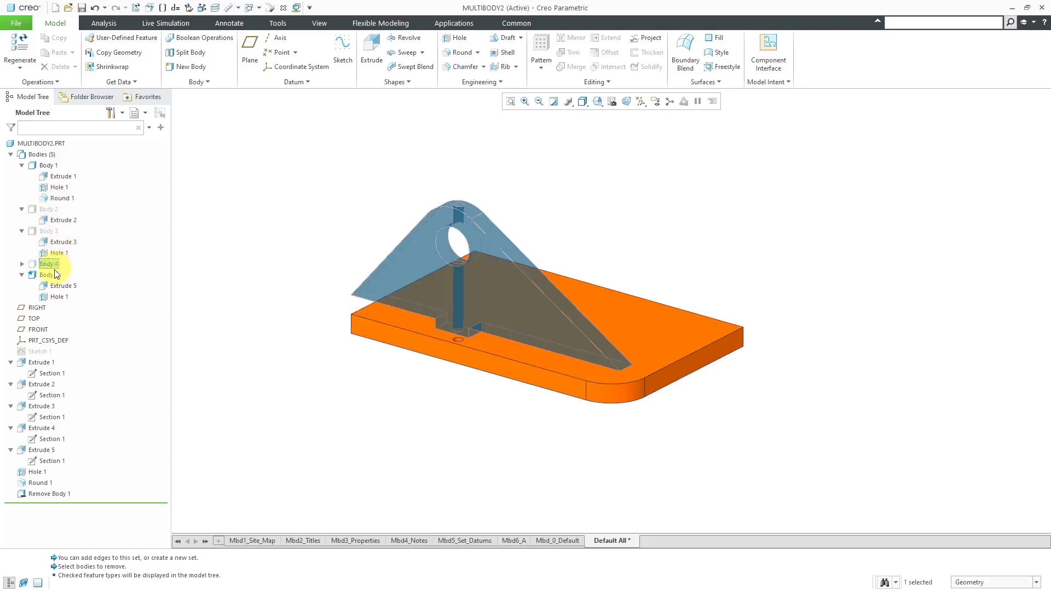
click(49, 274)
click(71, 239)
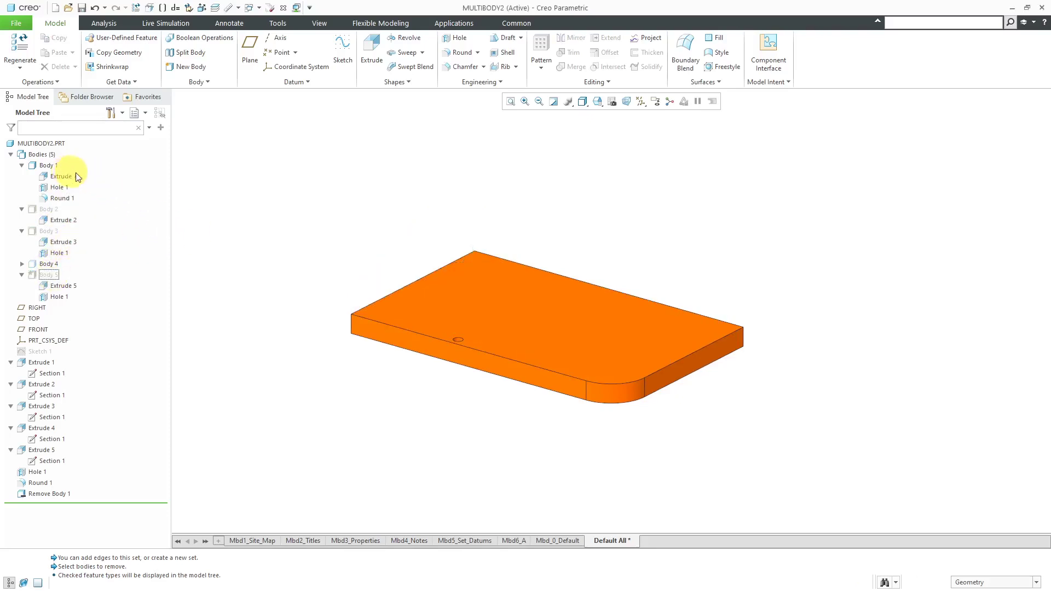
Convert Body 1 to sheet metal, using the base plate's upper face as the driving surface.
click(48, 165)
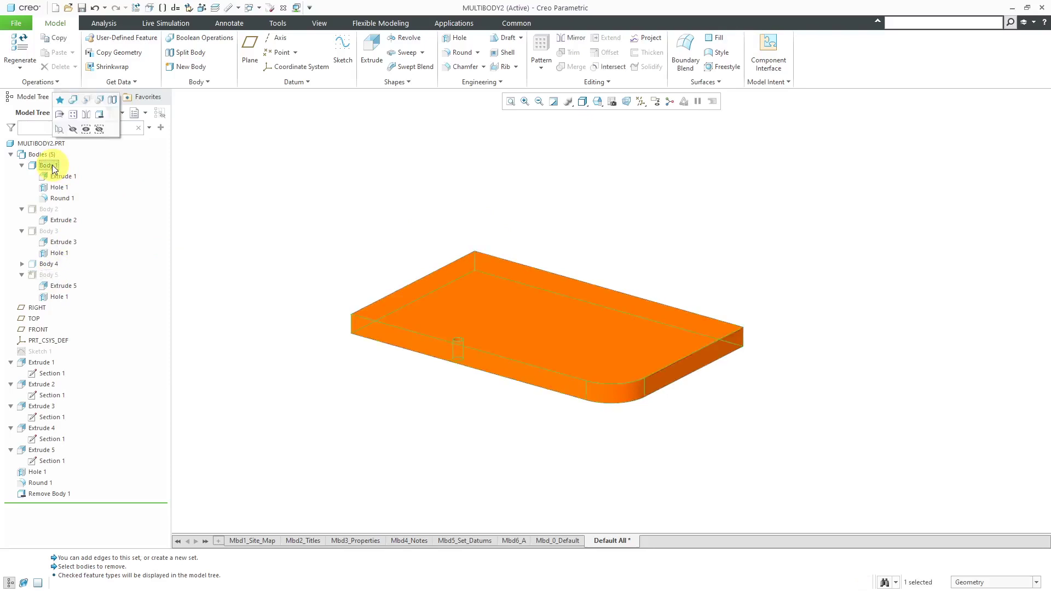
right_click(53, 169)
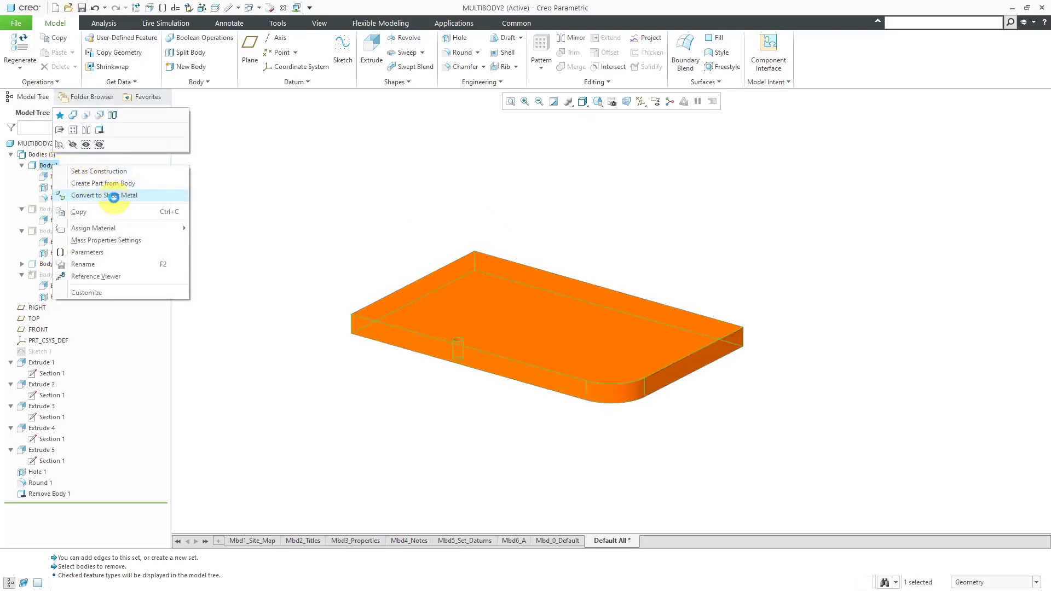
click(114, 196)
click(90, 82)
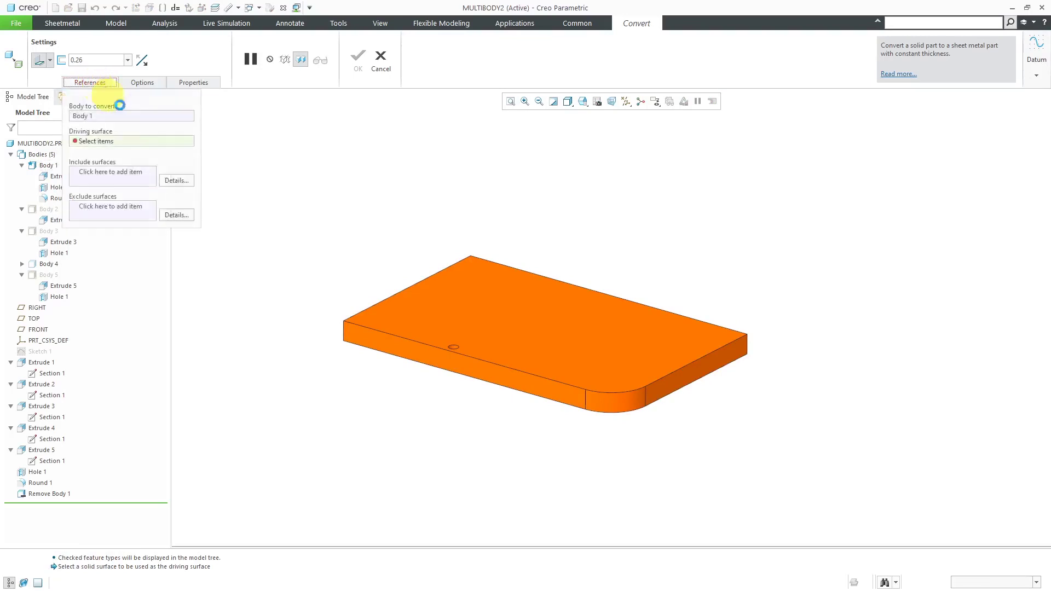
click(477, 324)
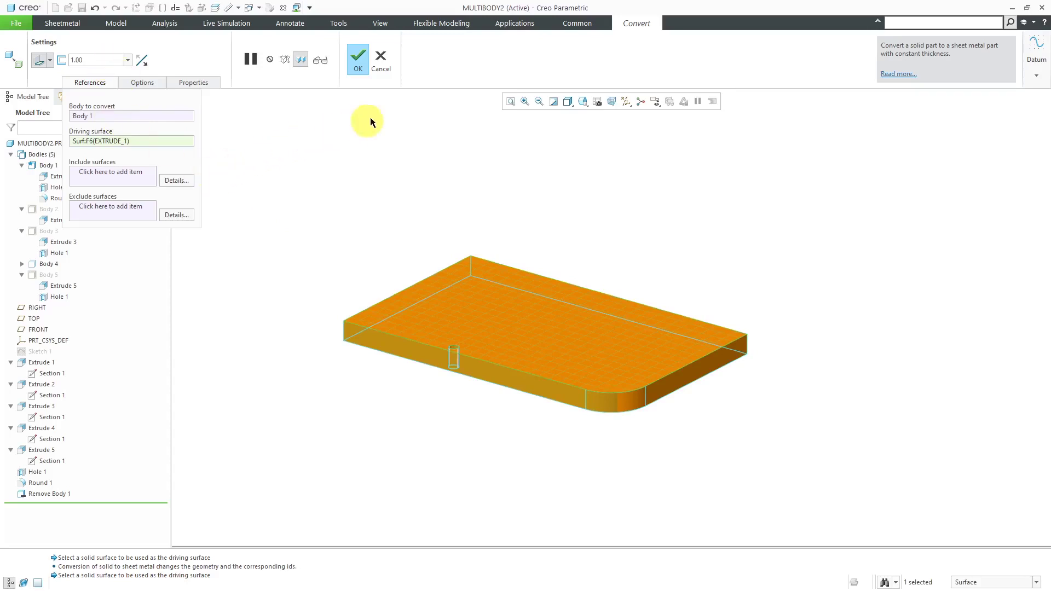
click(355, 61)
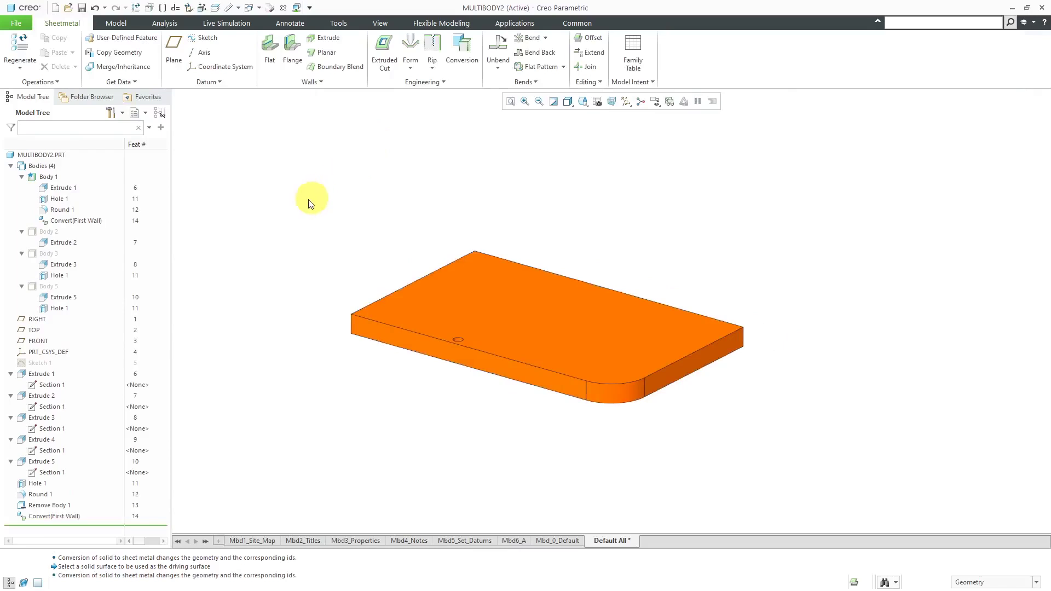
Show the hidden Body 2, Body 3 and Body 5 again.
click(49, 232)
click(71, 196)
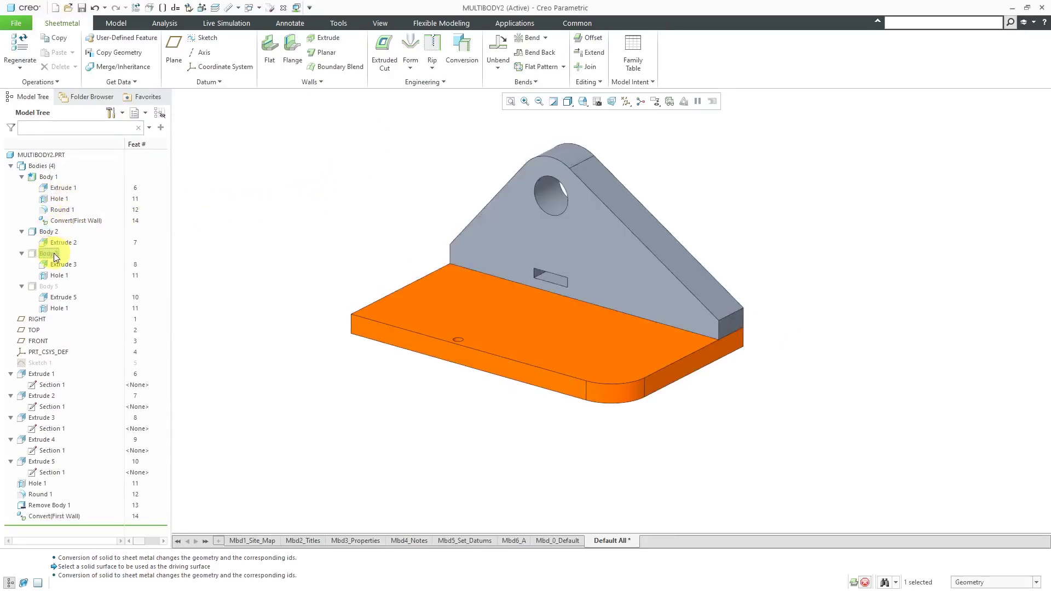
click(55, 255)
click(73, 220)
click(45, 286)
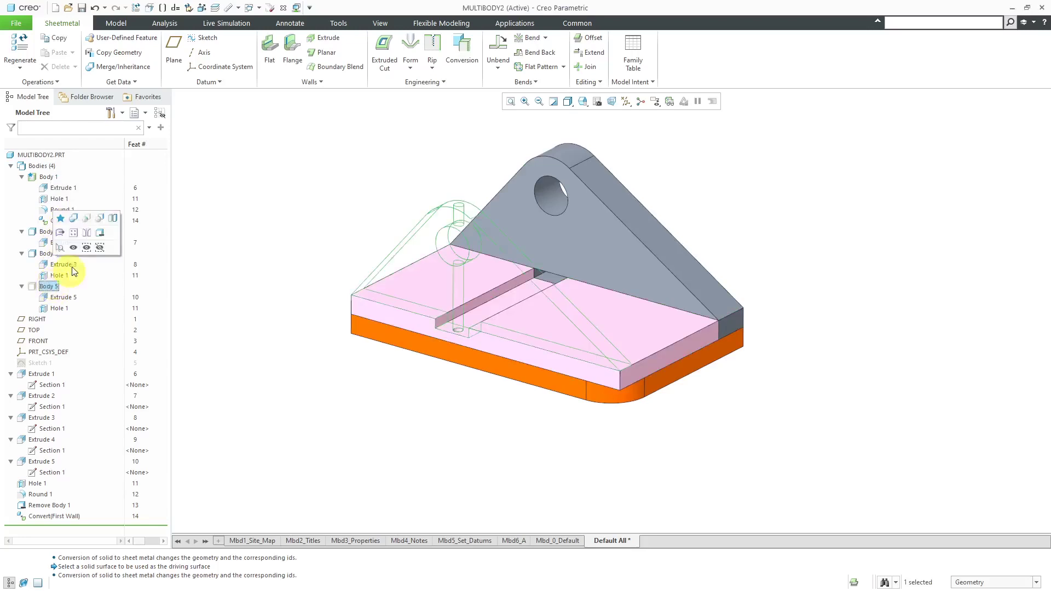
click(74, 247)
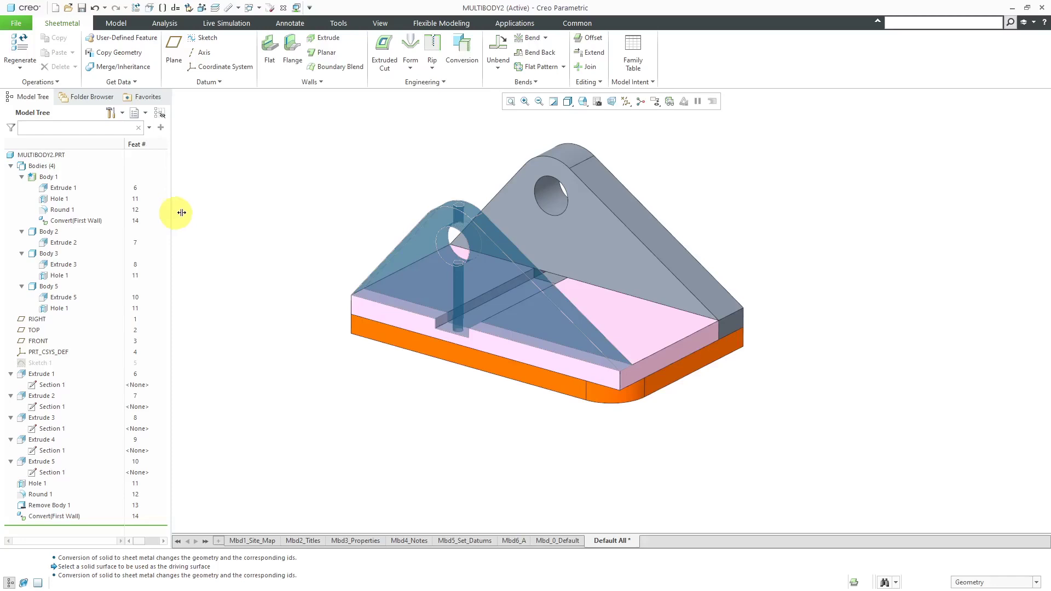
Widen the model tree and take Current Rep, Feat ID and Feat # out of its displayed columns.
drag(182, 212, 248, 204)
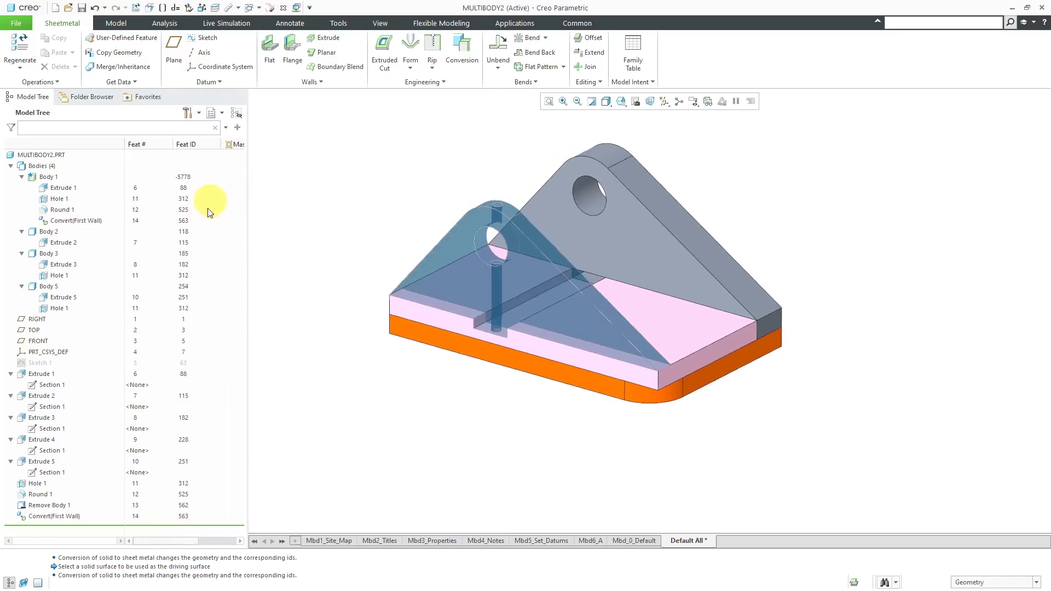
click(198, 115)
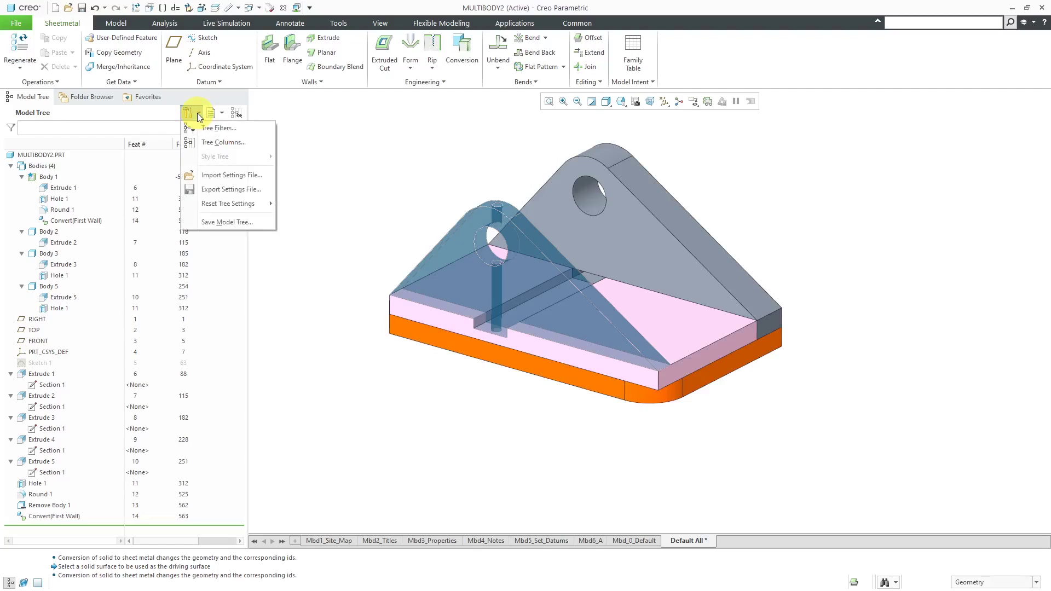
click(215, 142)
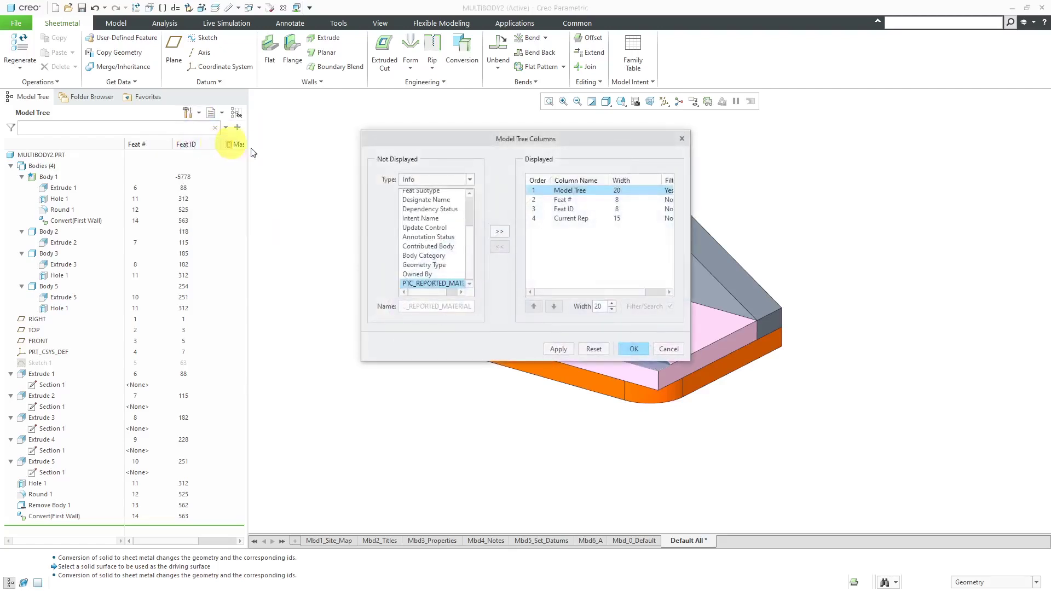
click(571, 218)
click(498, 247)
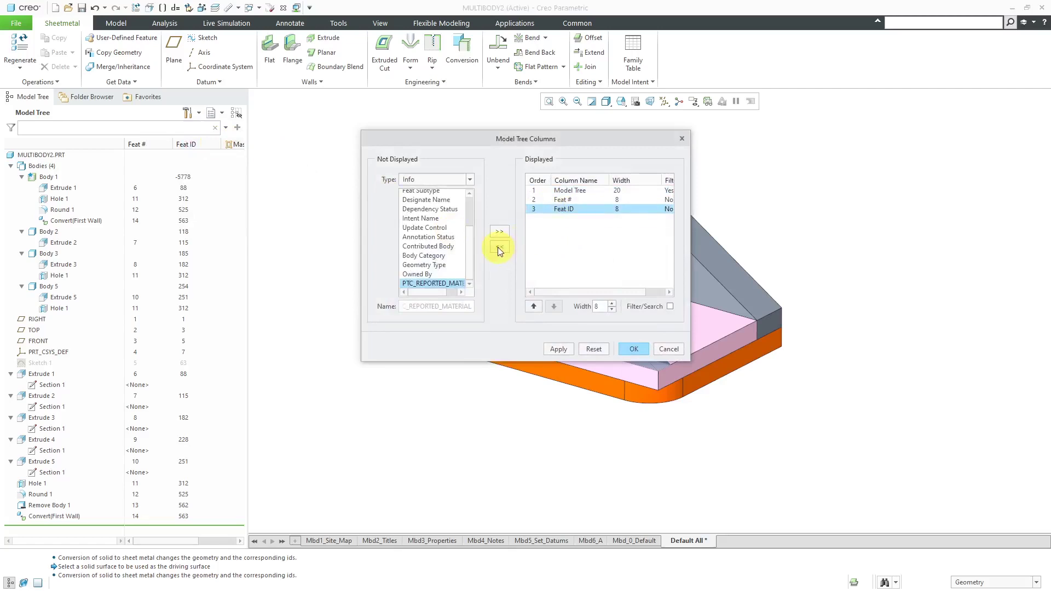
click(497, 247)
click(498, 248)
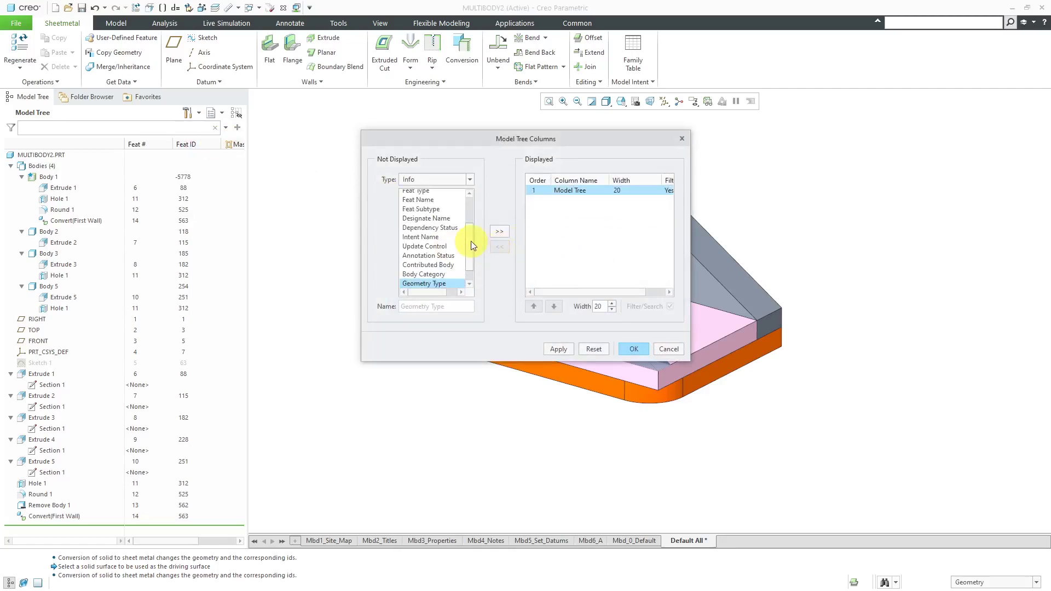
Add the Contributed Body and Body Category info columns to the model tree and apply the column setup.
drag(470, 241, 470, 196)
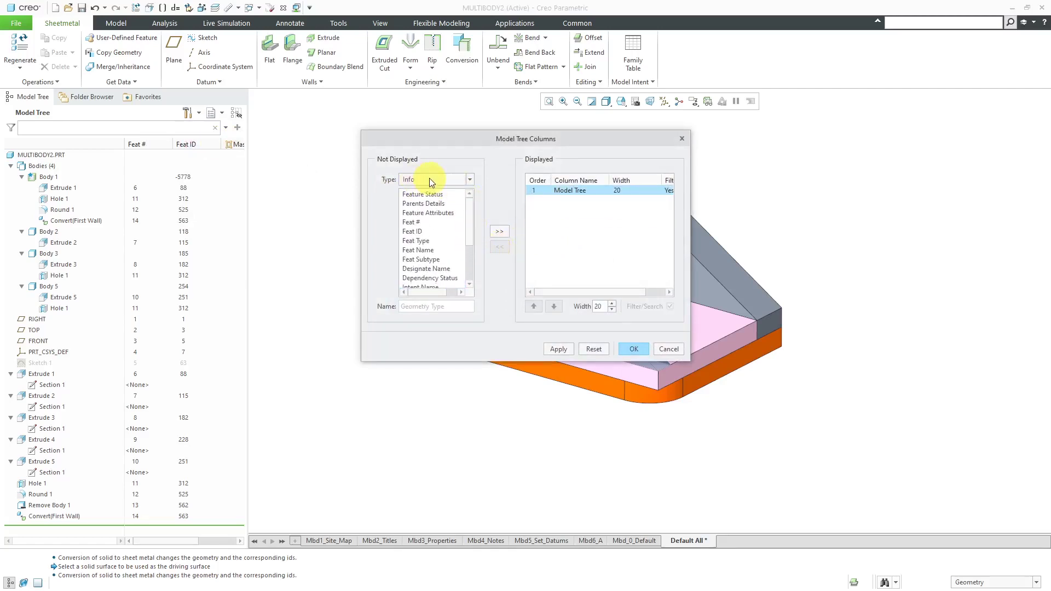
drag(468, 215, 483, 248)
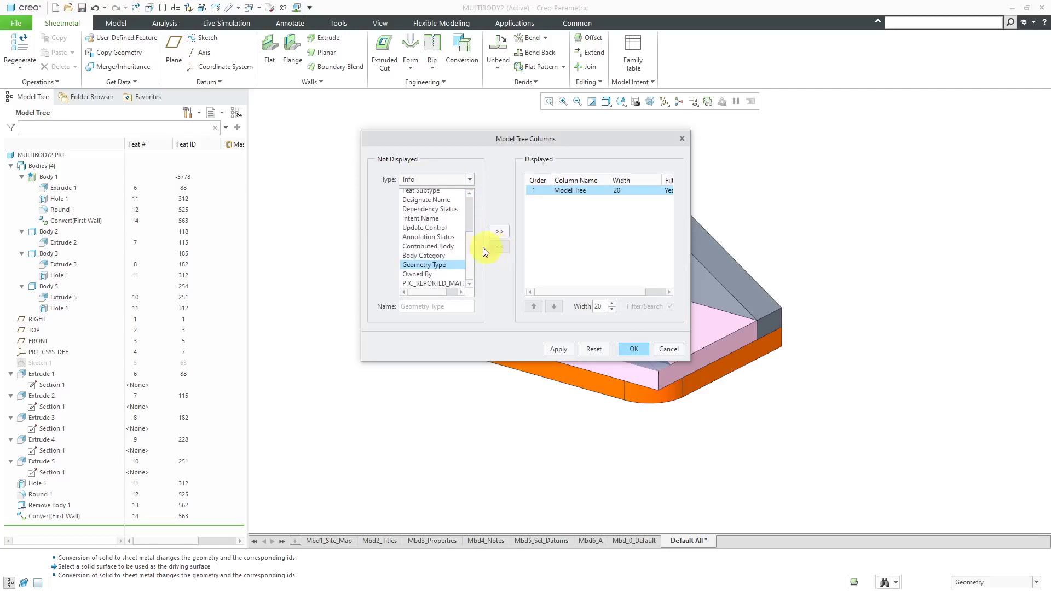
click(443, 247)
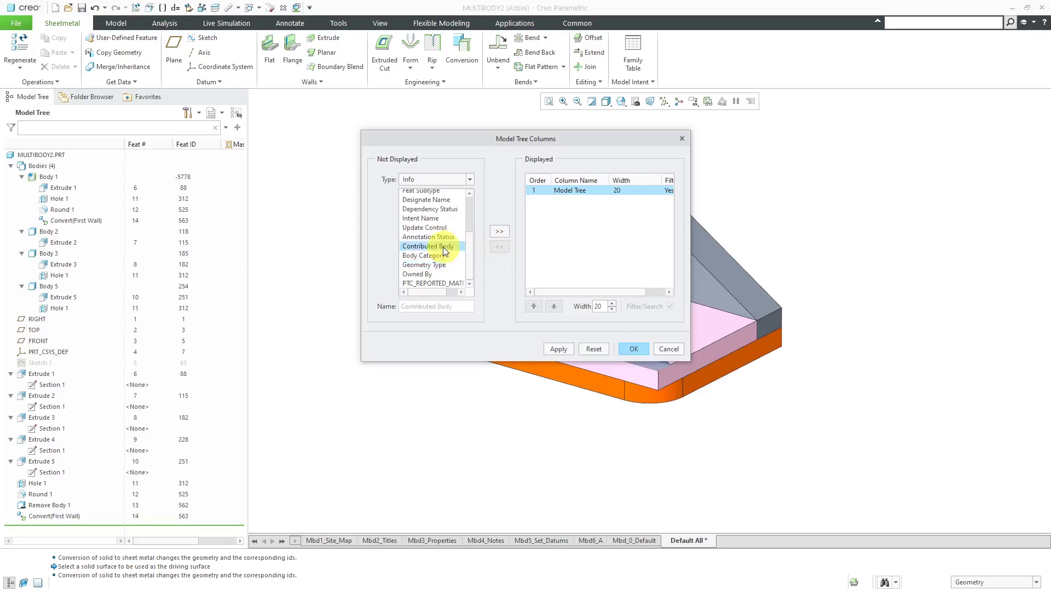
click(498, 232)
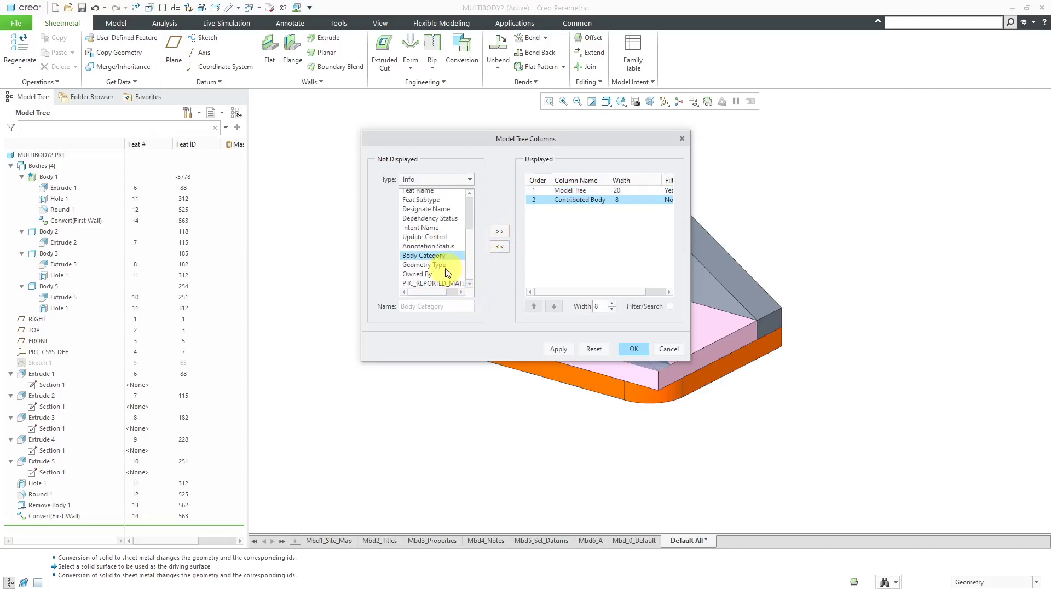
click(499, 233)
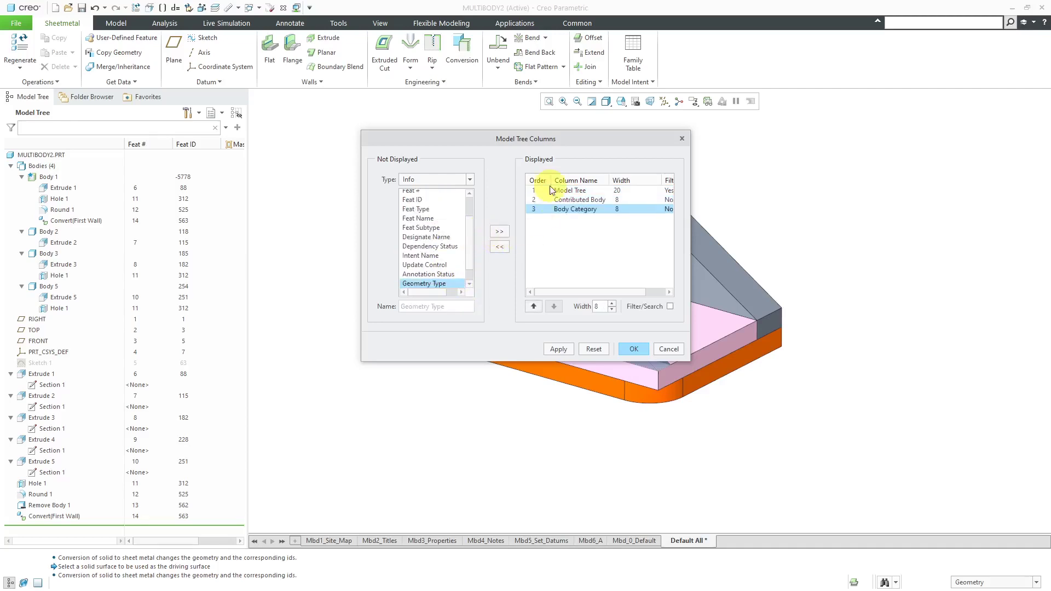
click(630, 349)
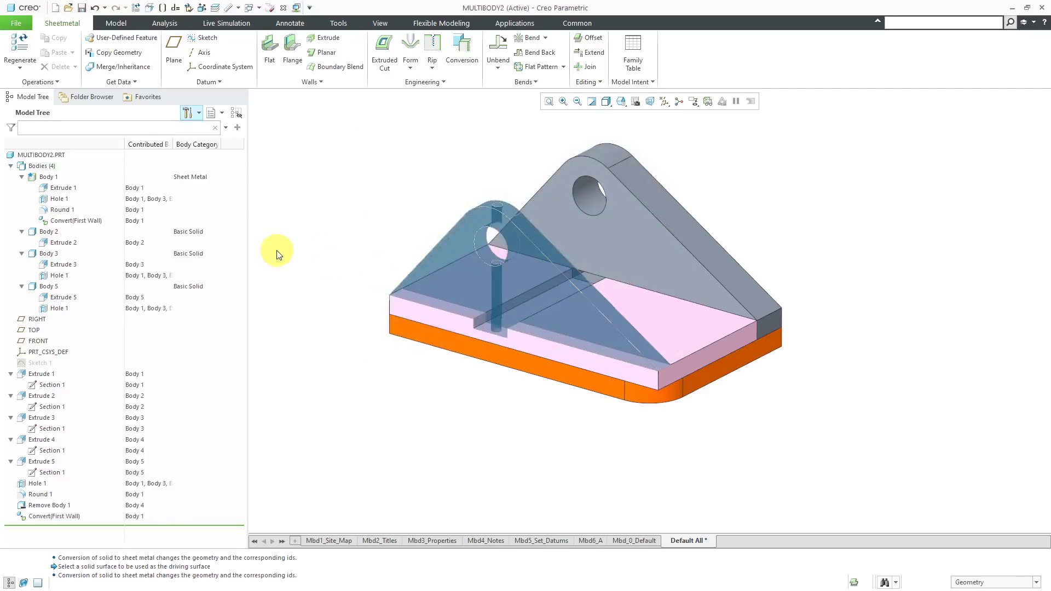
Widen the model tree and its Contributed Body column so the complete body lists and both column headings fit.
drag(172, 144, 196, 144)
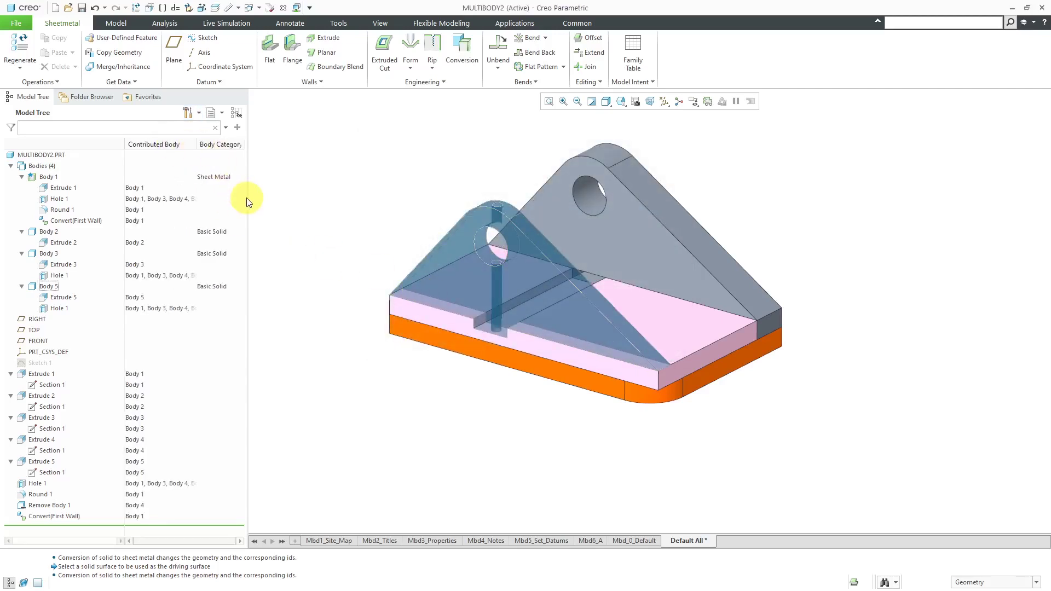
drag(249, 199, 305, 198)
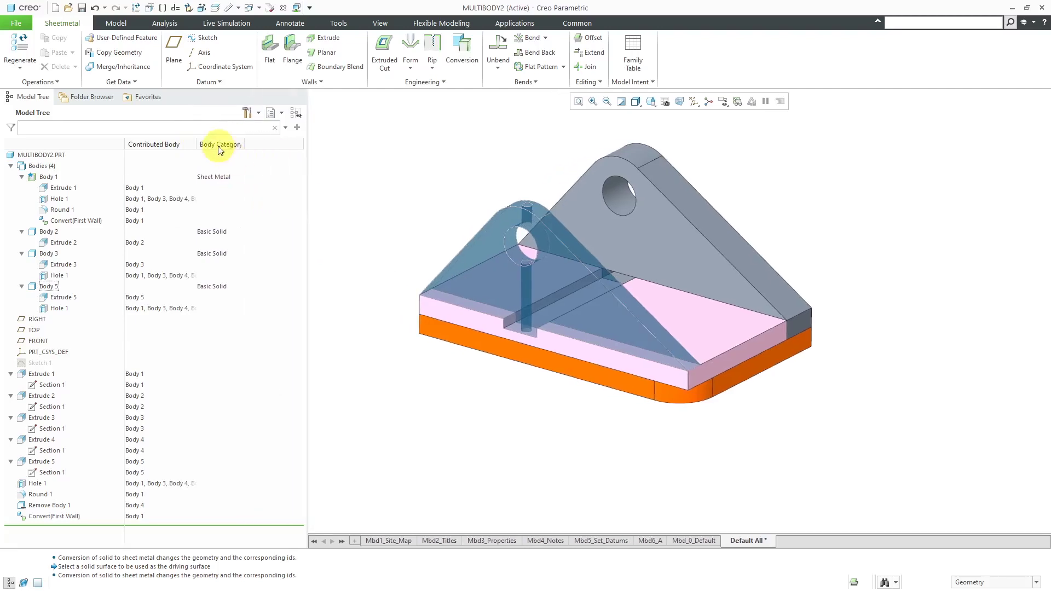
drag(198, 142, 232, 143)
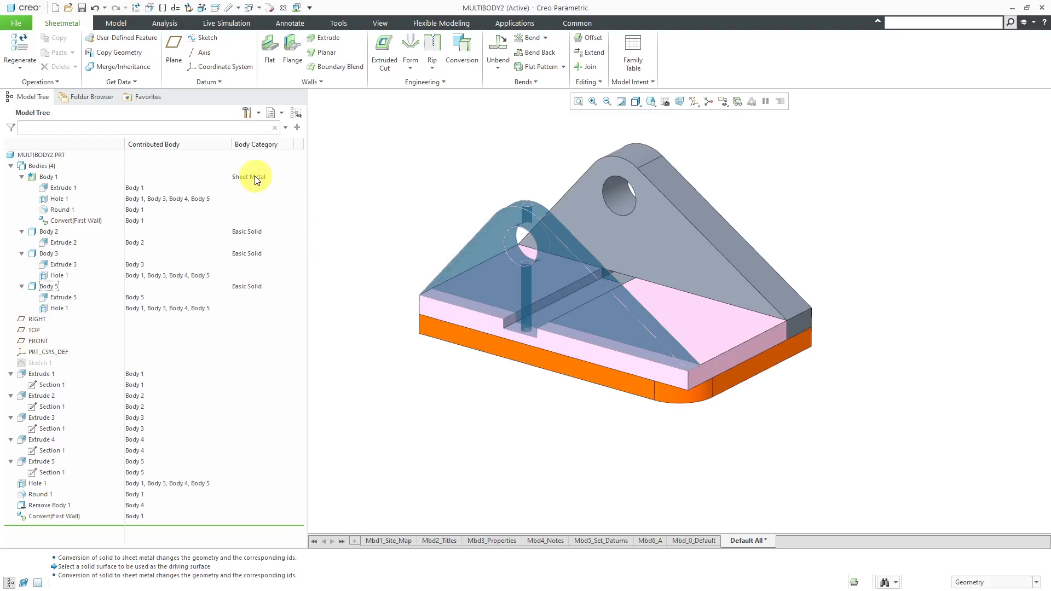
Include consumed bodies among the body items displayed in the model tree.
click(259, 111)
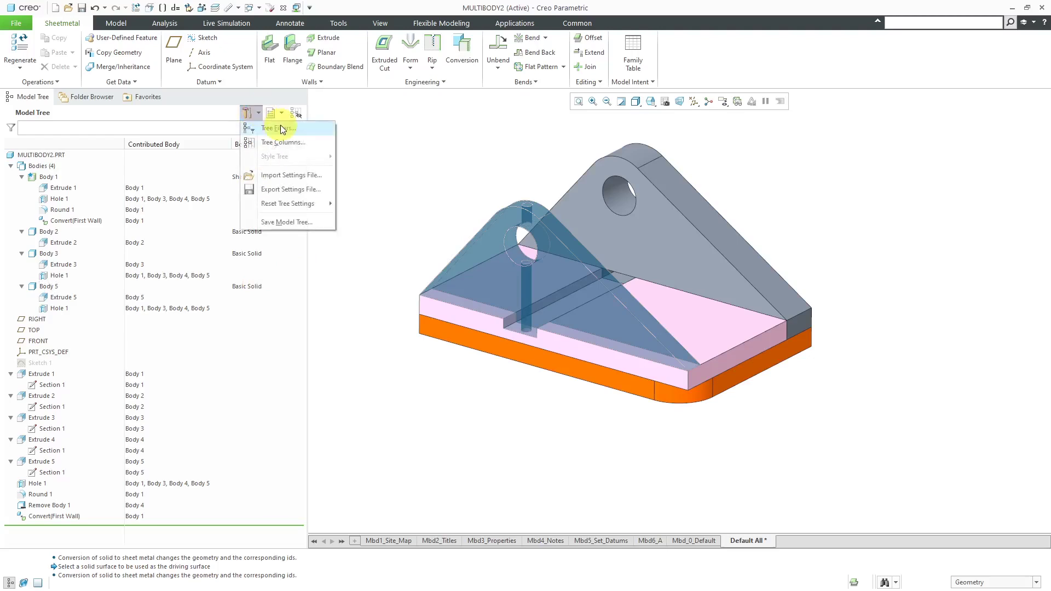
click(280, 127)
click(611, 179)
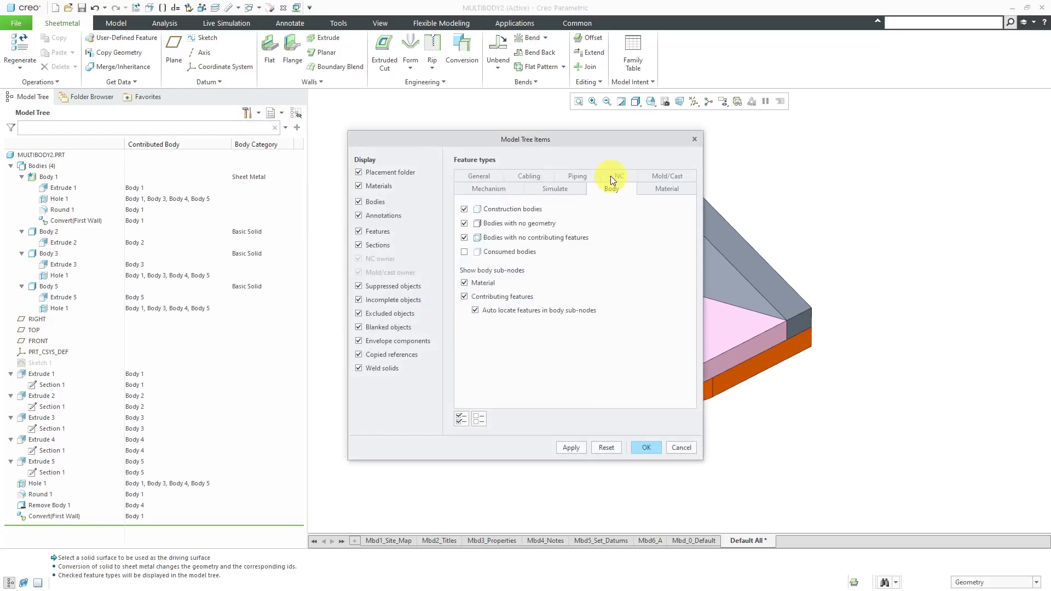
click(645, 447)
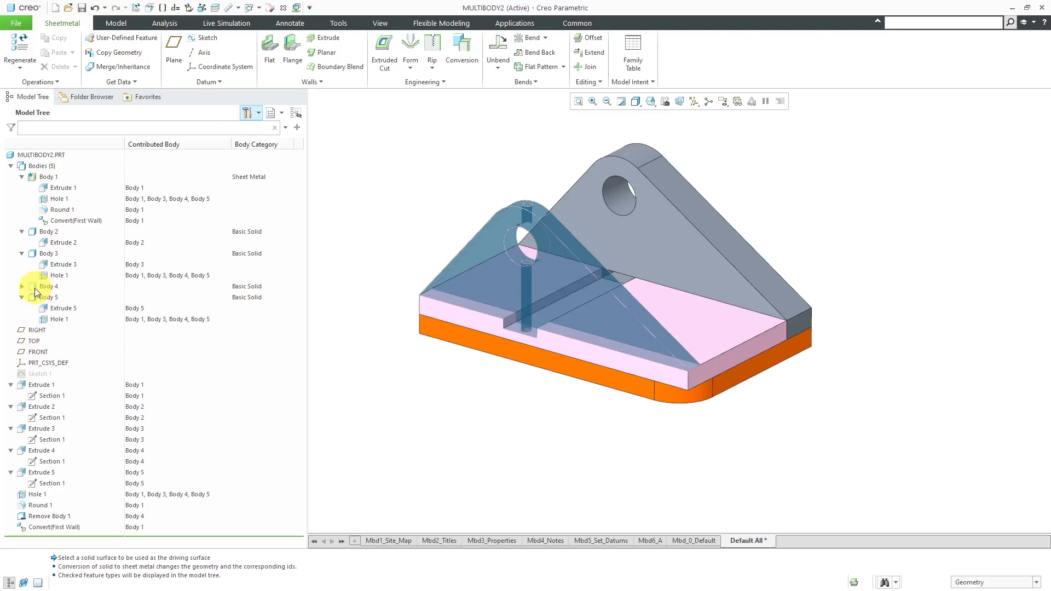
Delete the Remove Body 1 feature from the part.
click(57, 516)
right_click(59, 518)
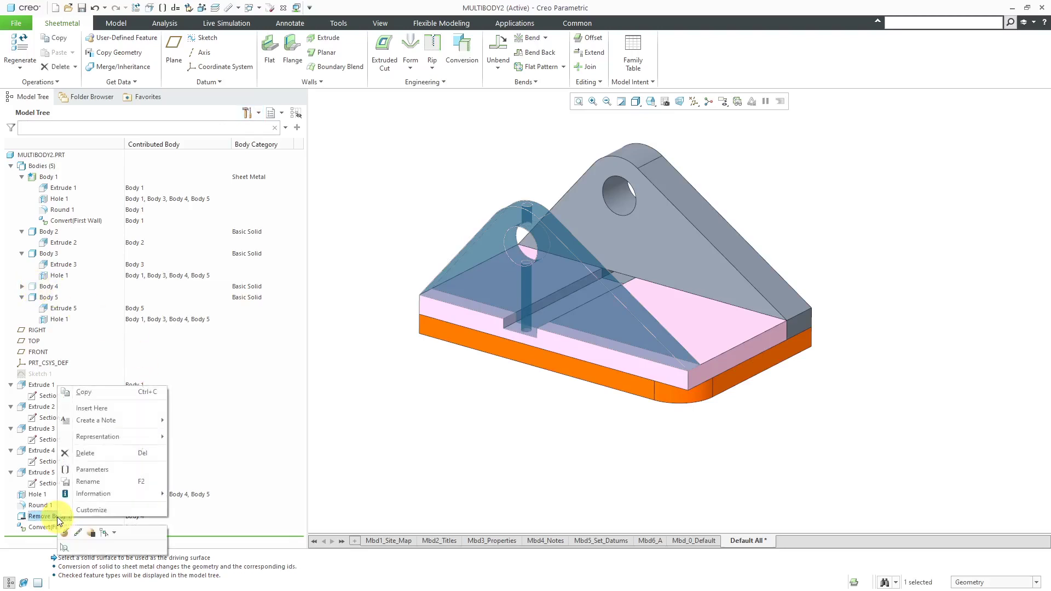
click(90, 453)
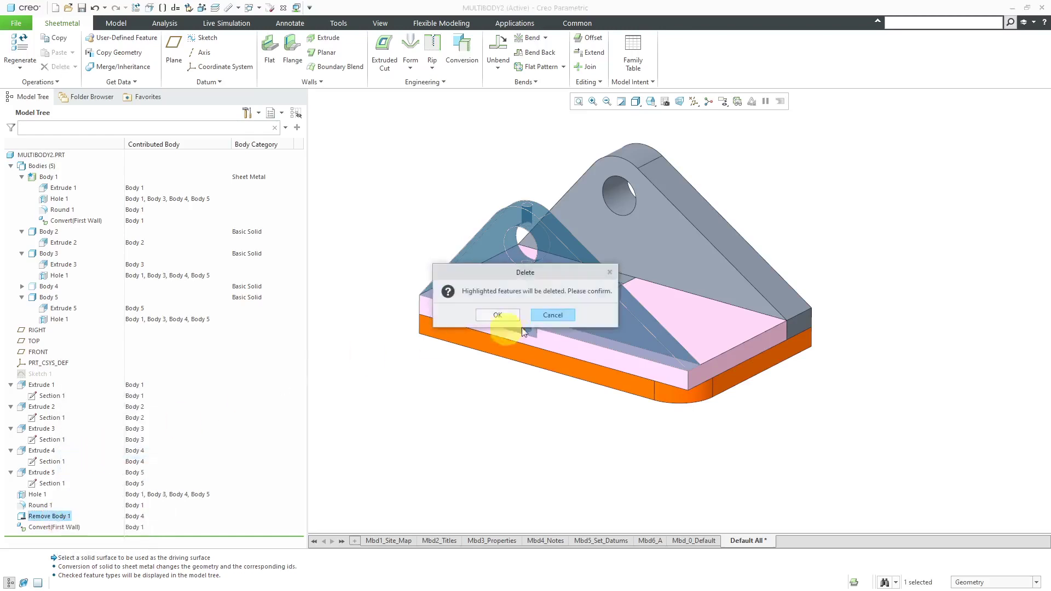
click(500, 315)
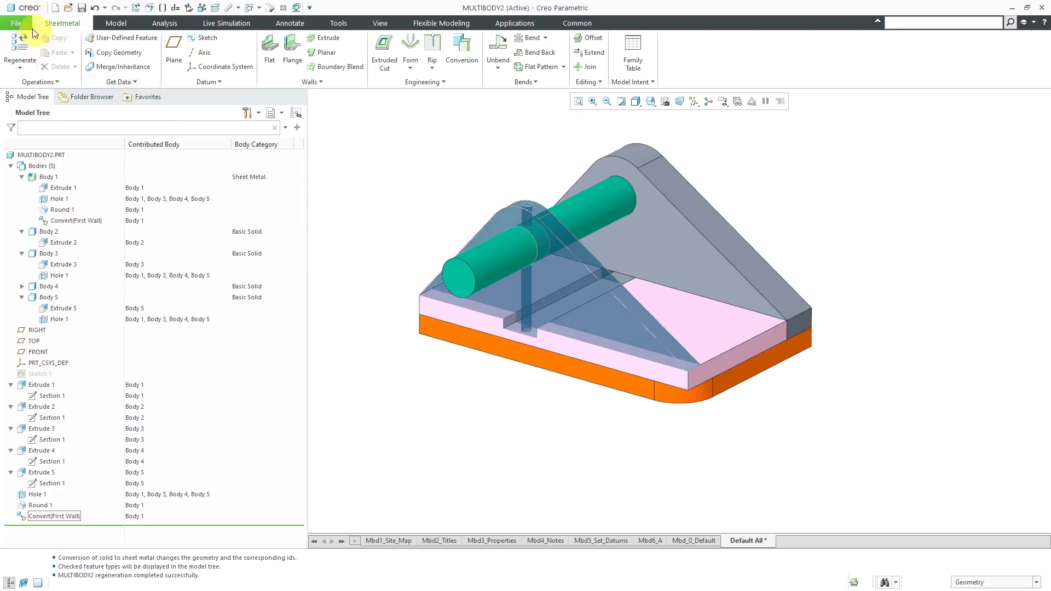
Search the configuration options for the keyword "boolean".
click(18, 23)
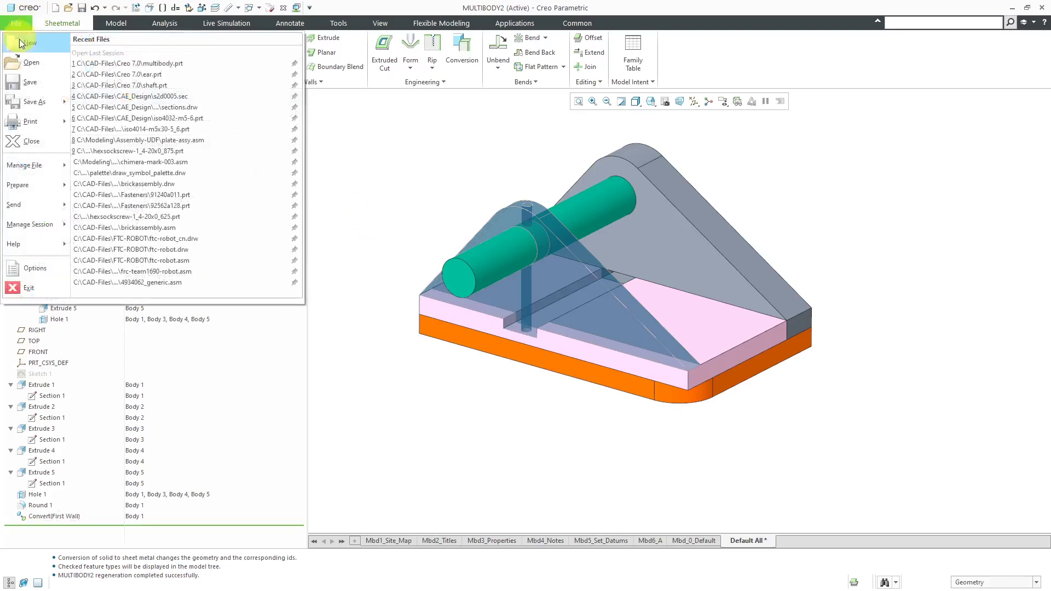
click(27, 267)
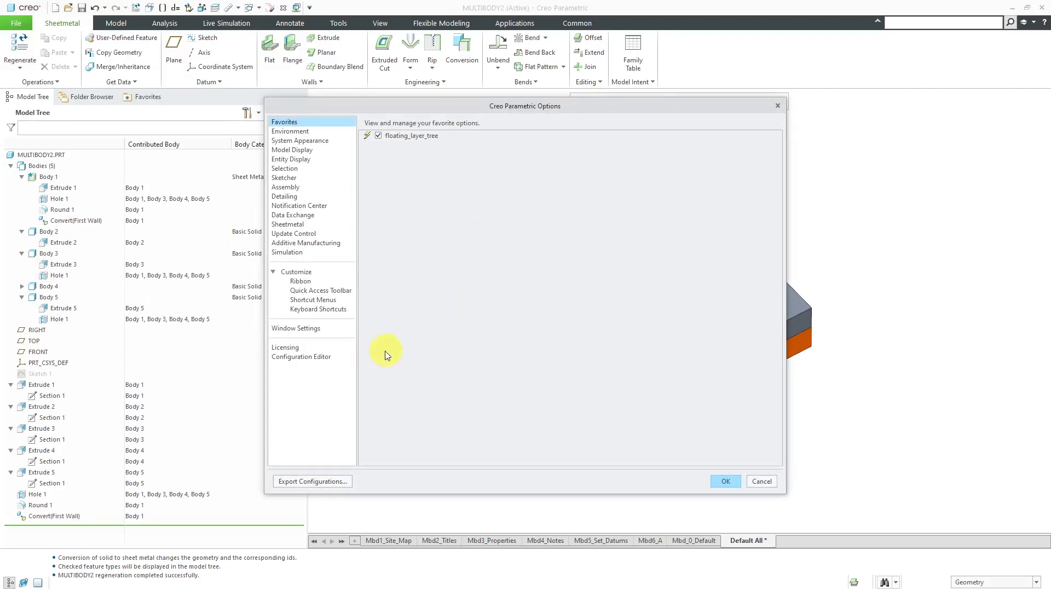
click(322, 359)
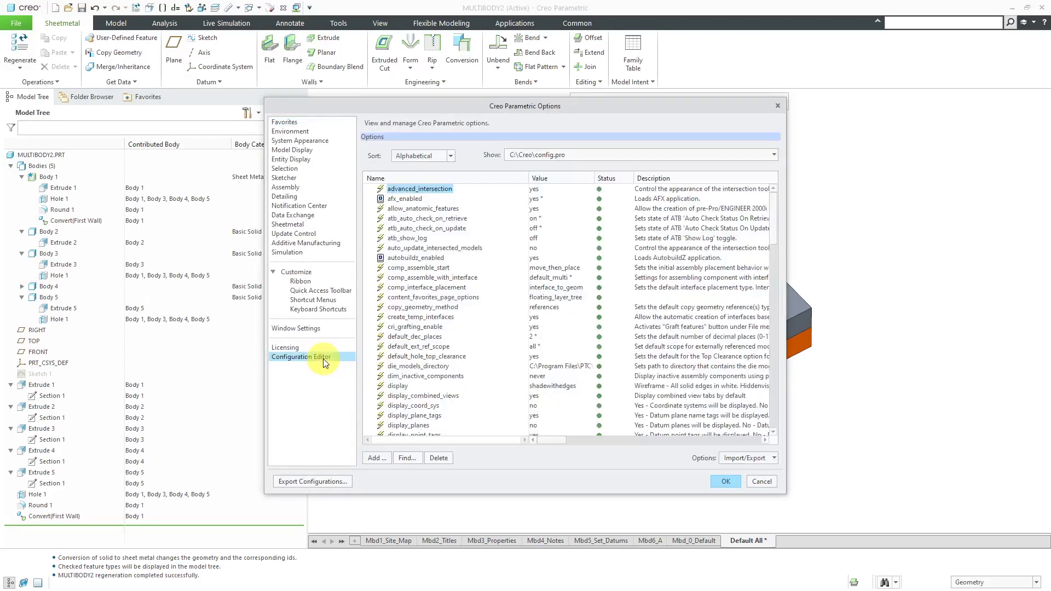
click(406, 458)
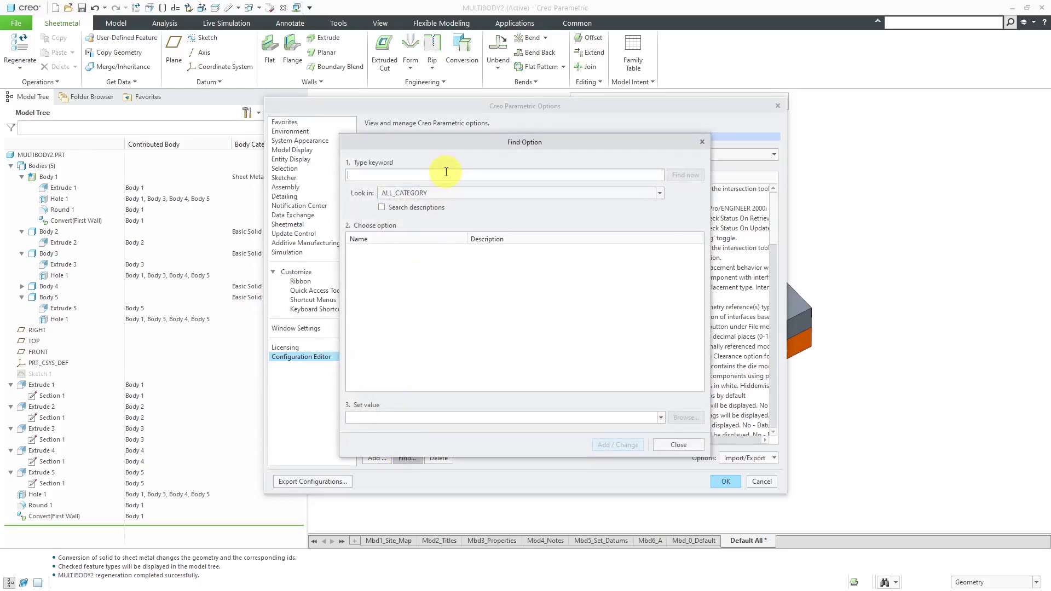
text(boolean)
key(Return)
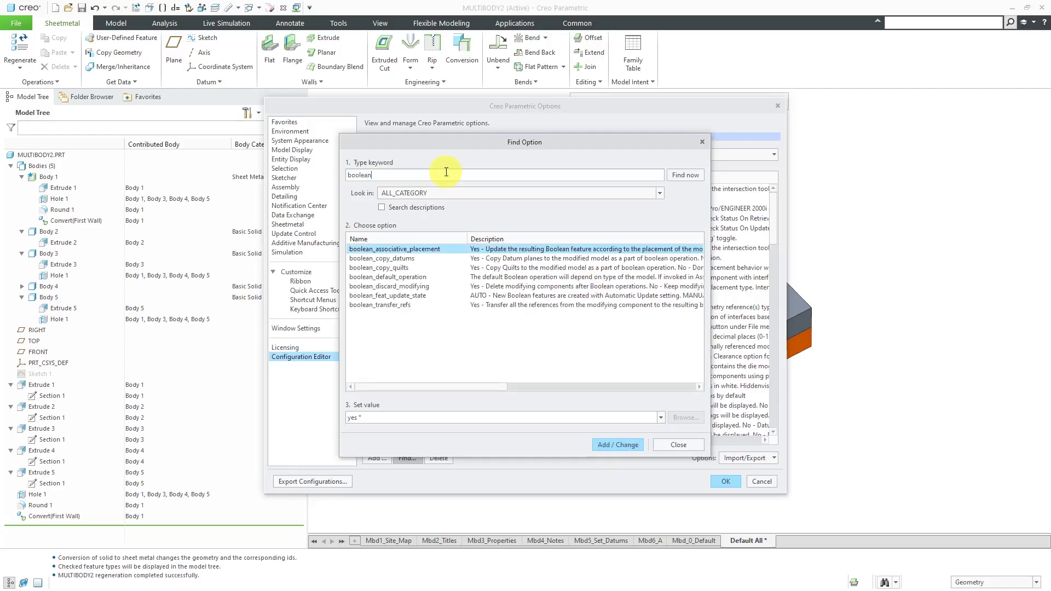
Examine the description and available values of boolean_default_operation, leaving the configuration options without changing anything.
click(401, 278)
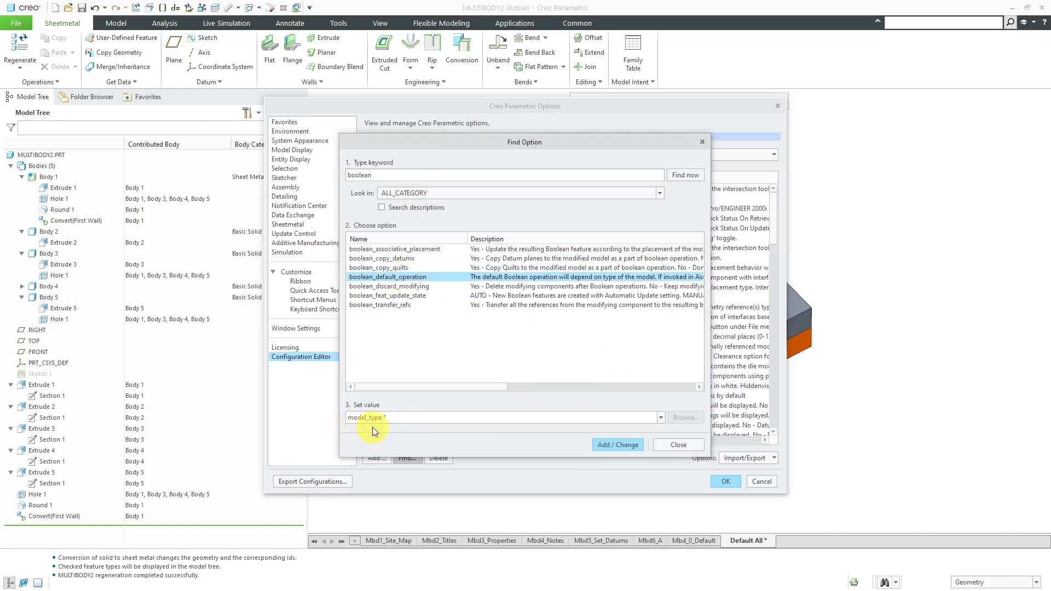
click(661, 417)
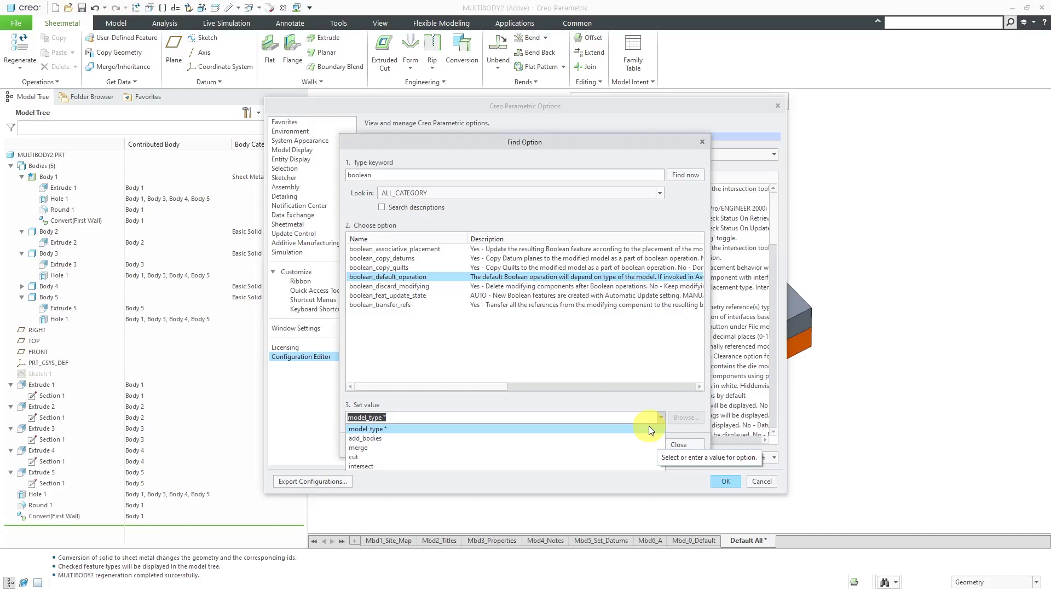
click(629, 405)
drag(495, 387, 547, 387)
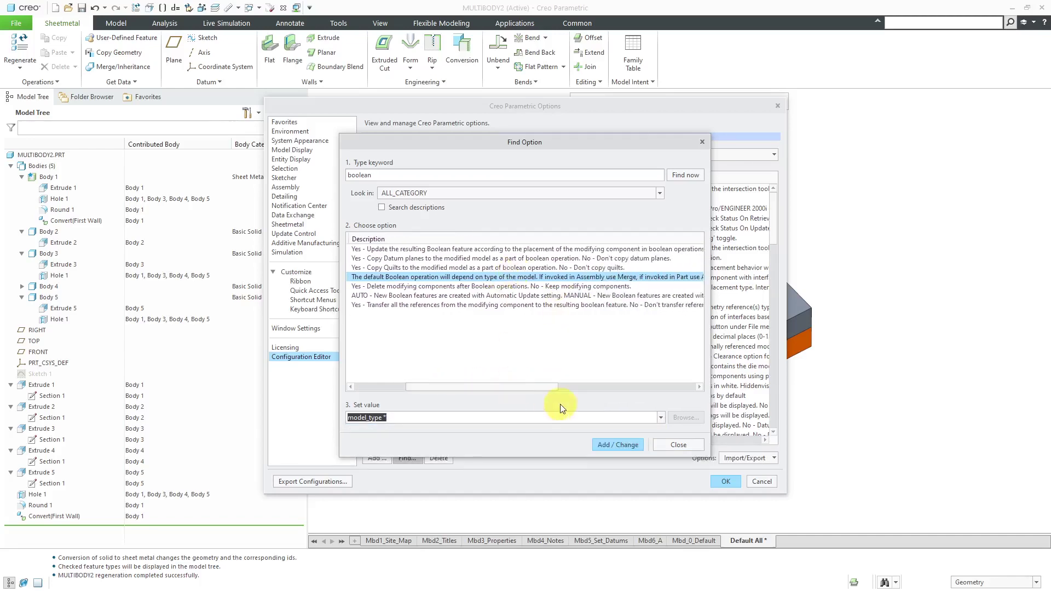
click(661, 419)
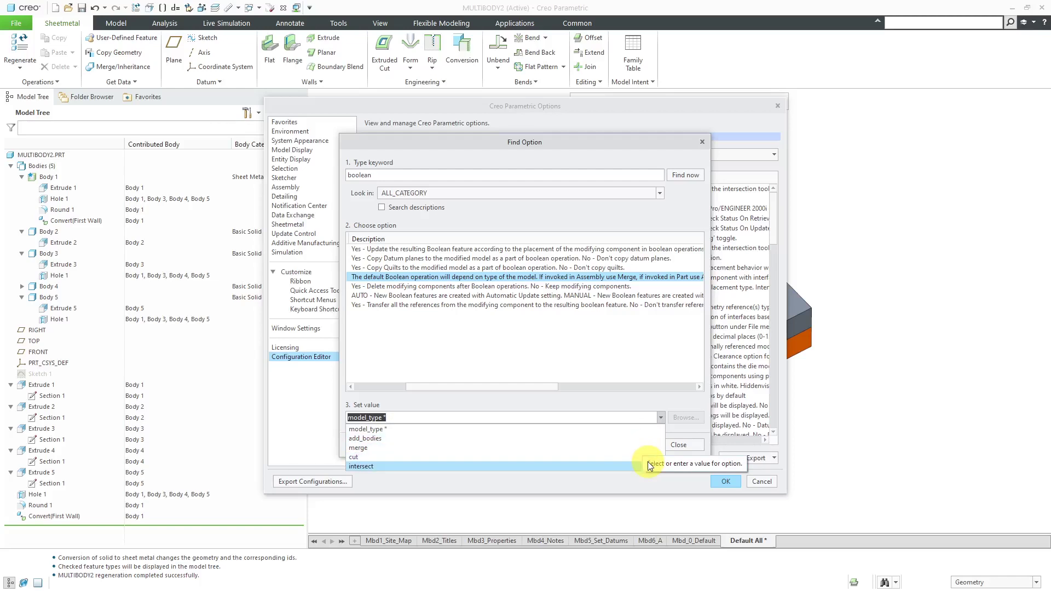
click(563, 398)
drag(546, 390, 488, 399)
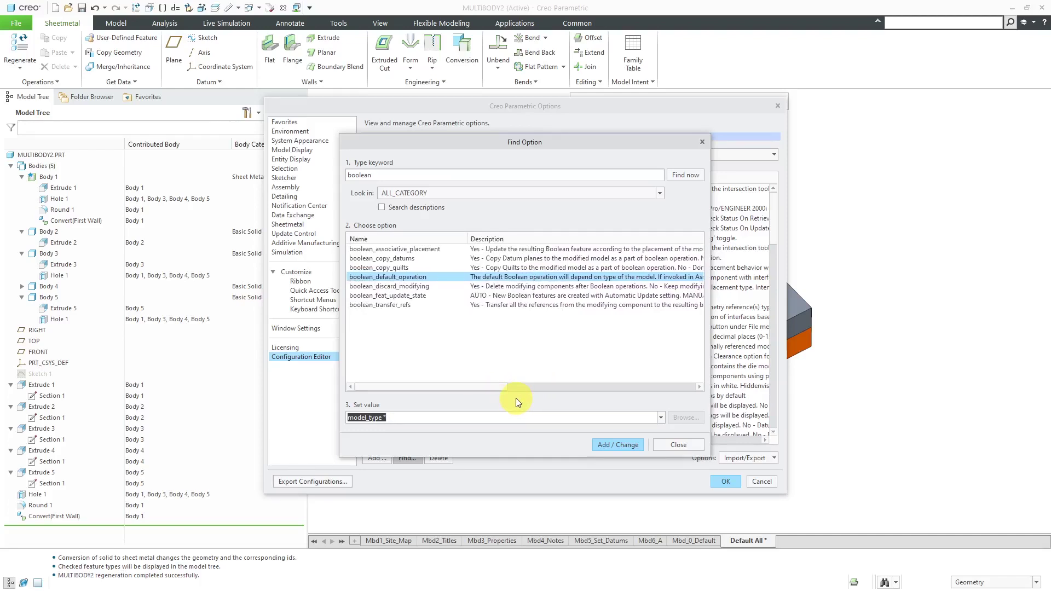
click(678, 446)
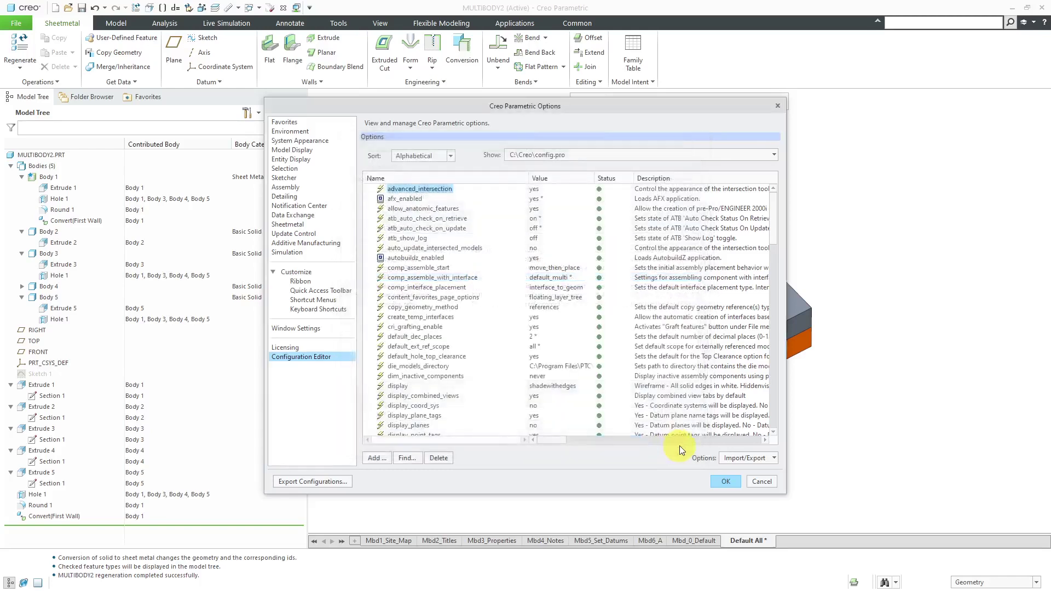
click(772, 481)
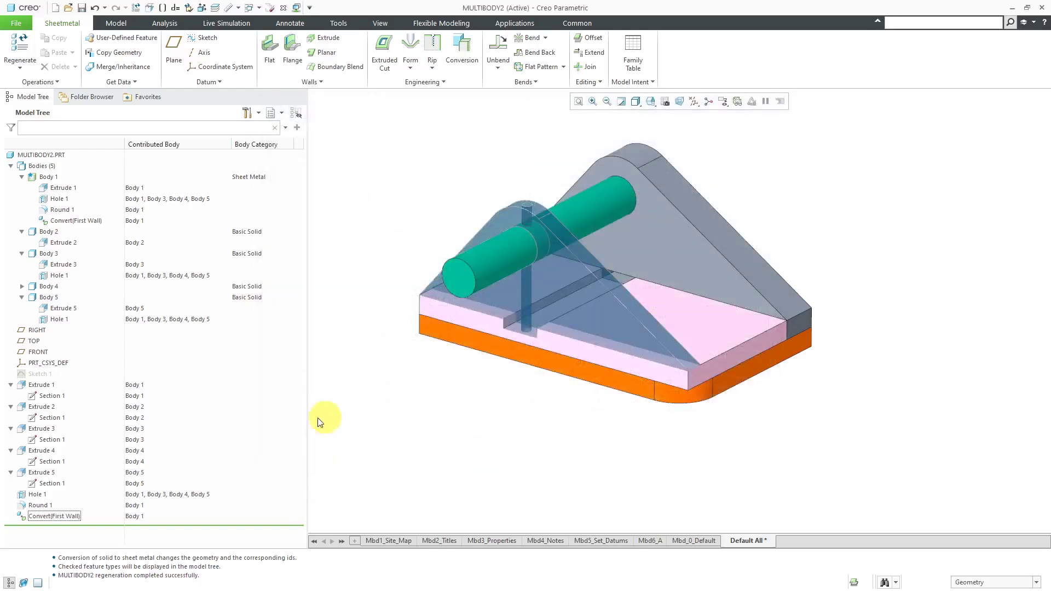
click(44, 297)
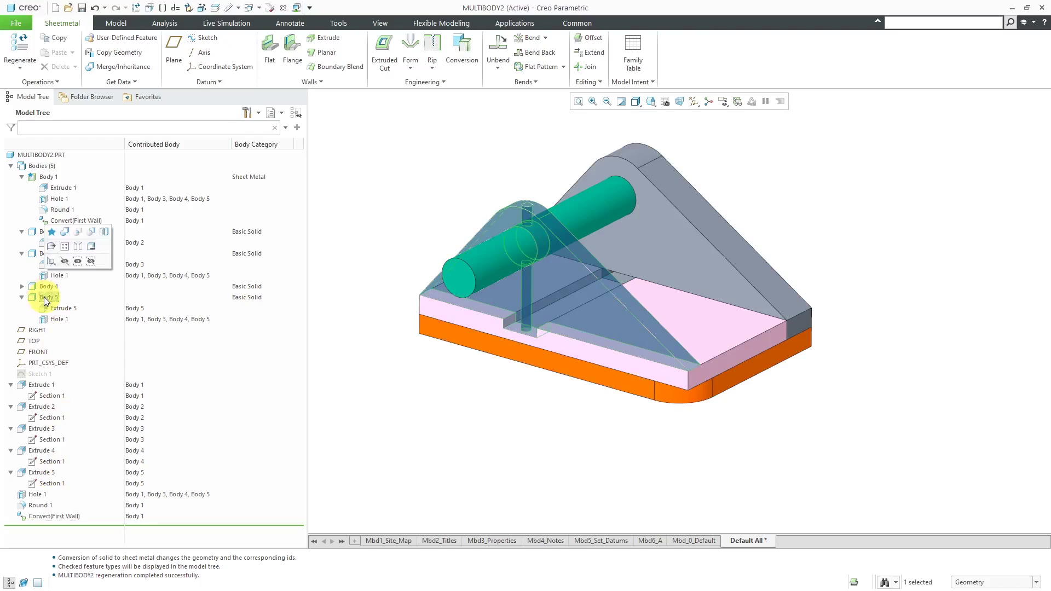
click(63, 234)
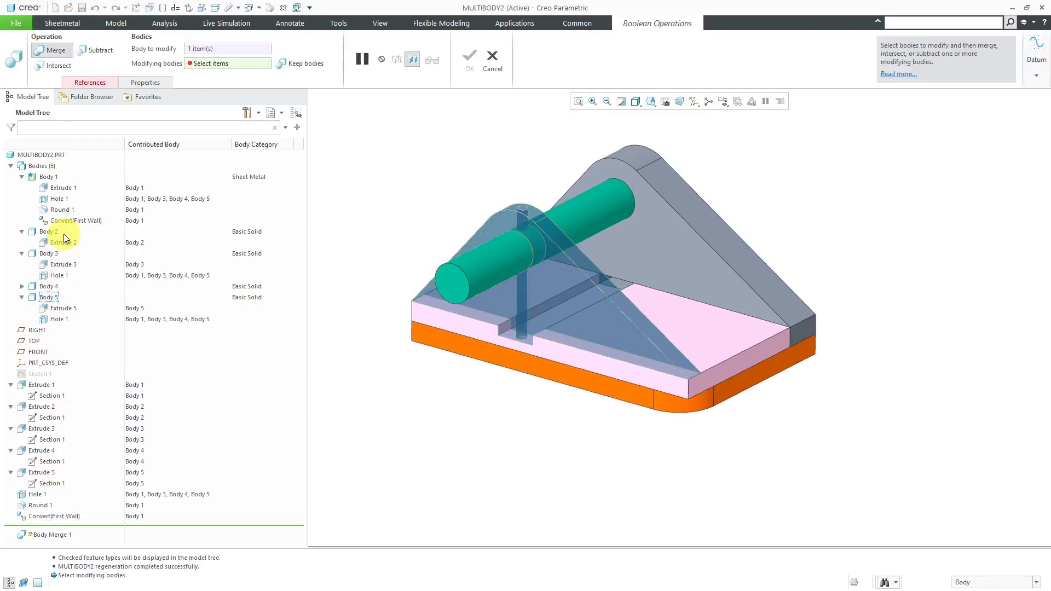
click(57, 66)
click(99, 50)
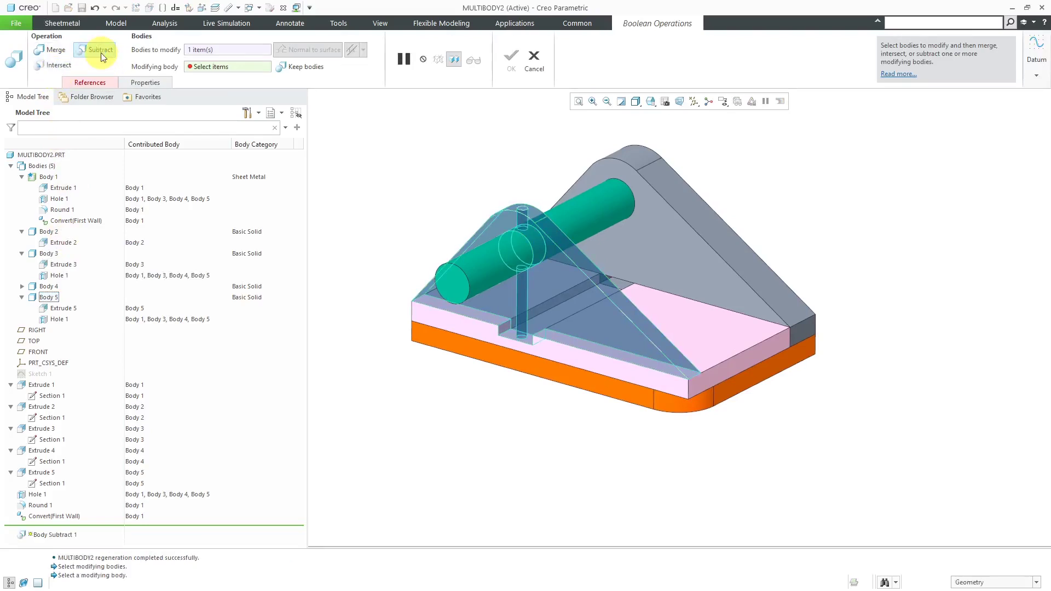
click(52, 51)
click(534, 60)
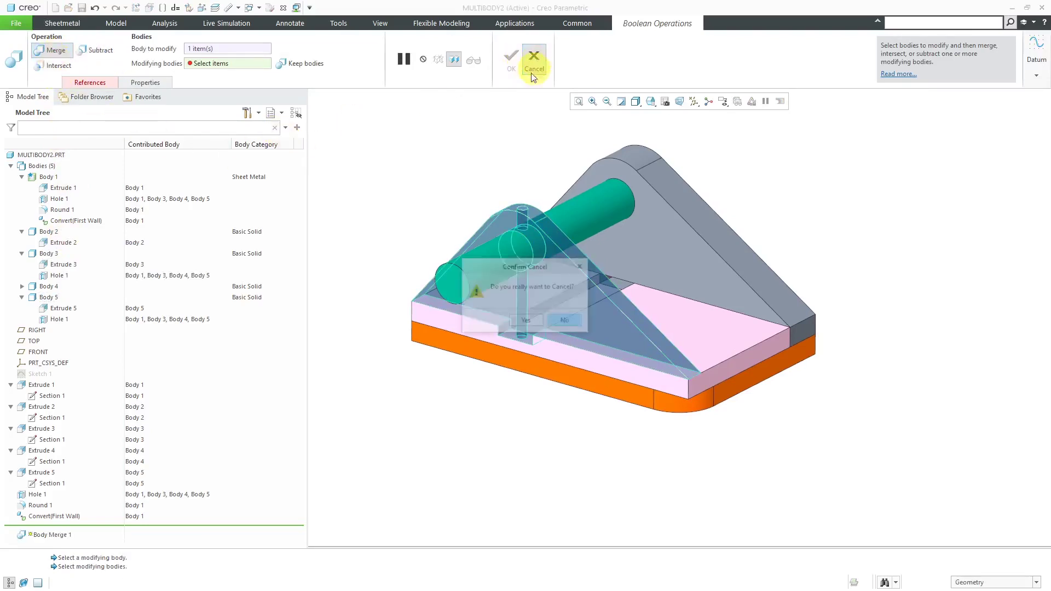
click(534, 322)
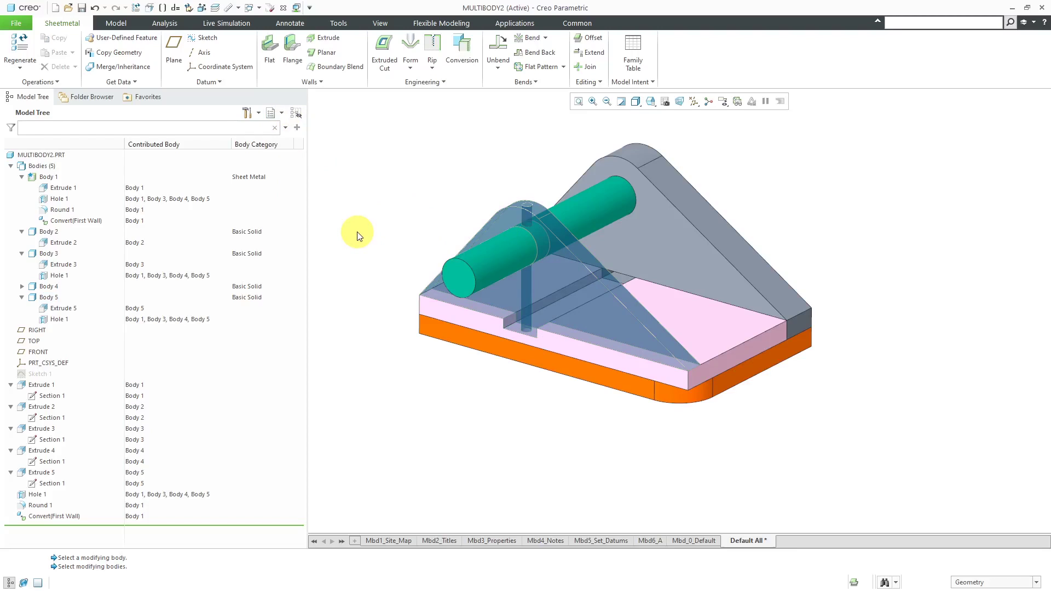
click(54, 235)
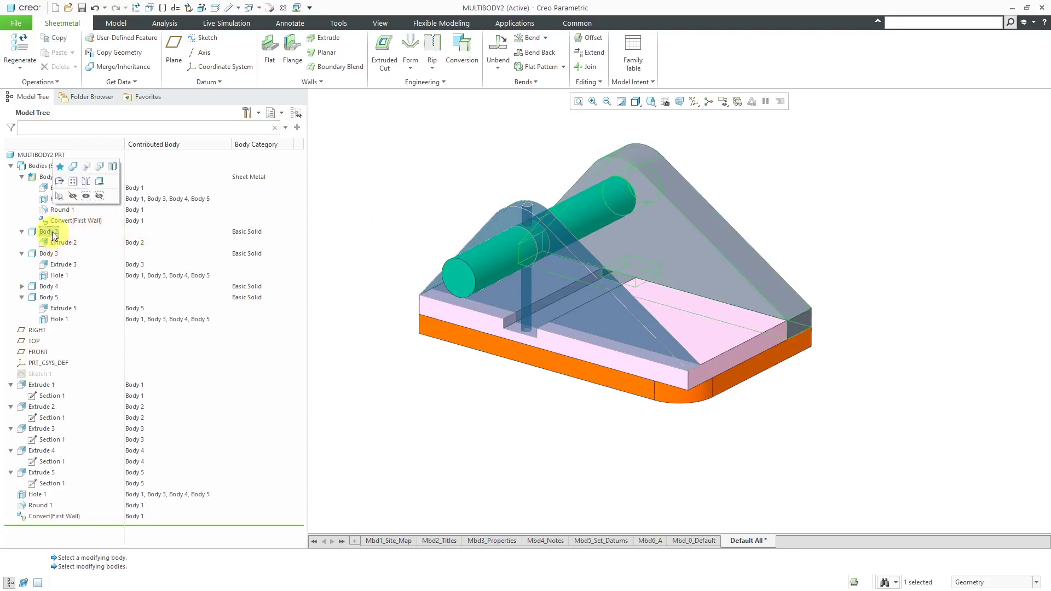
click(116, 23)
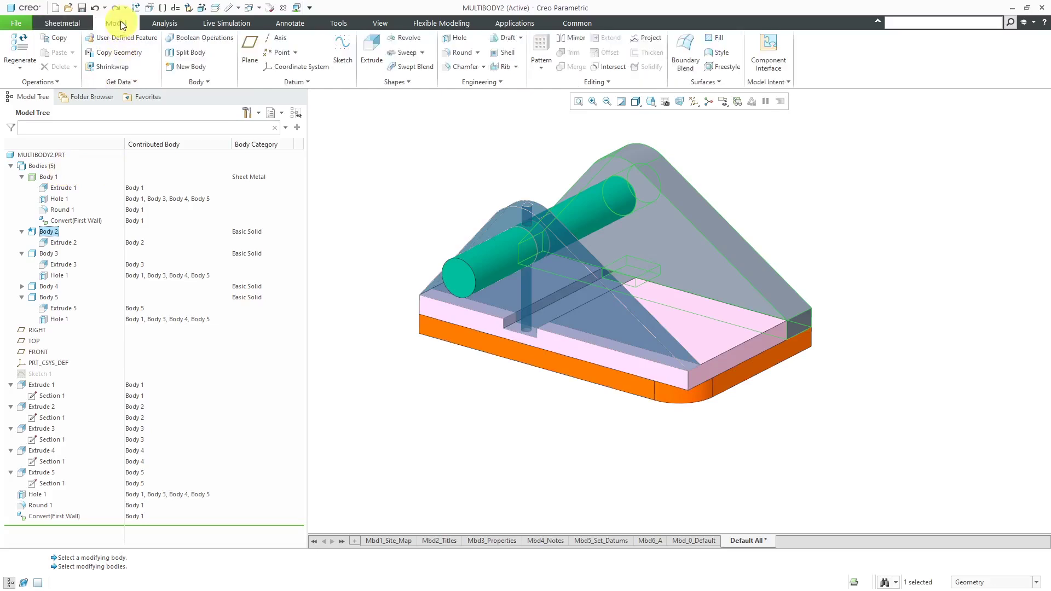
click(201, 38)
click(87, 48)
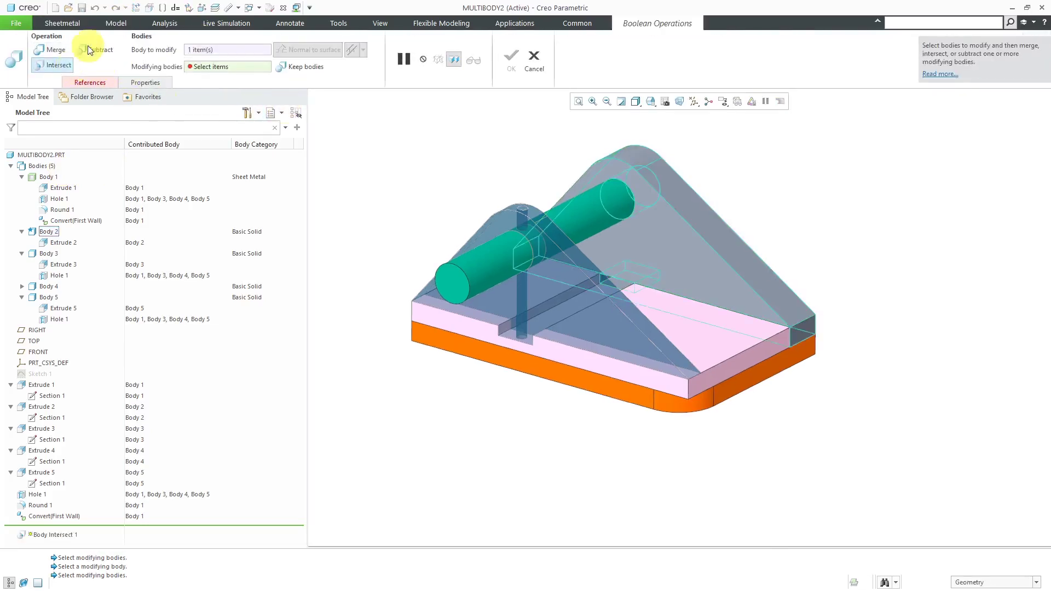
click(59, 49)
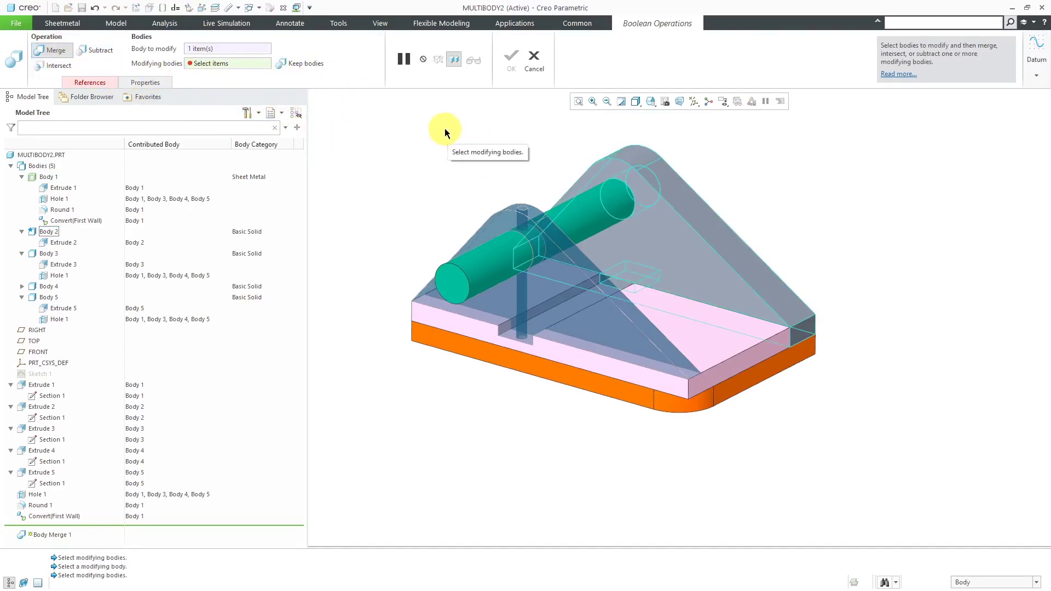
click(536, 63)
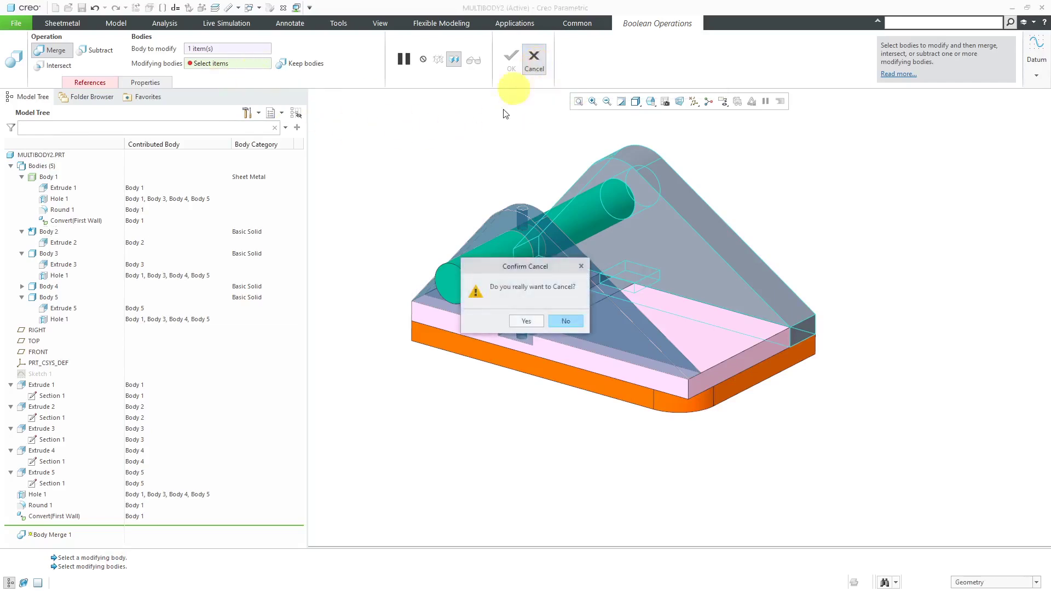
click(528, 320)
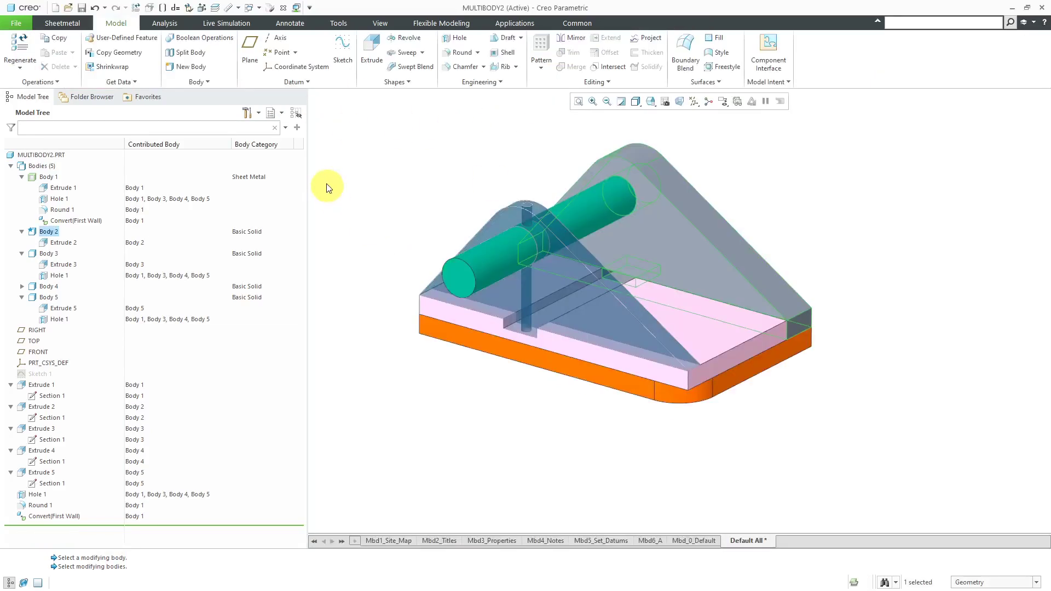
Search the configuration options for the keyword "multi".
click(24, 23)
click(31, 270)
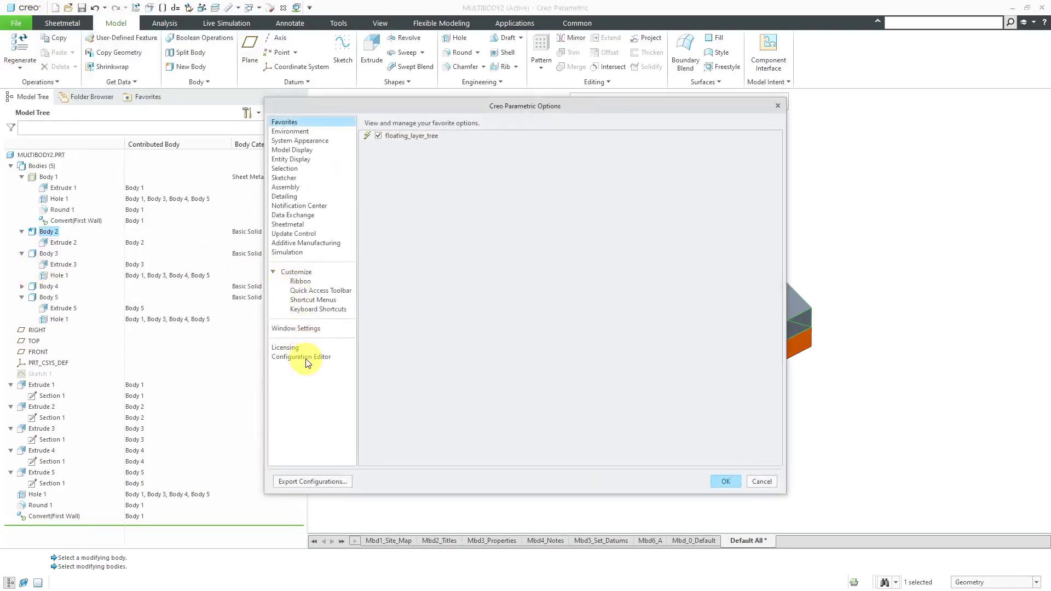
click(305, 359)
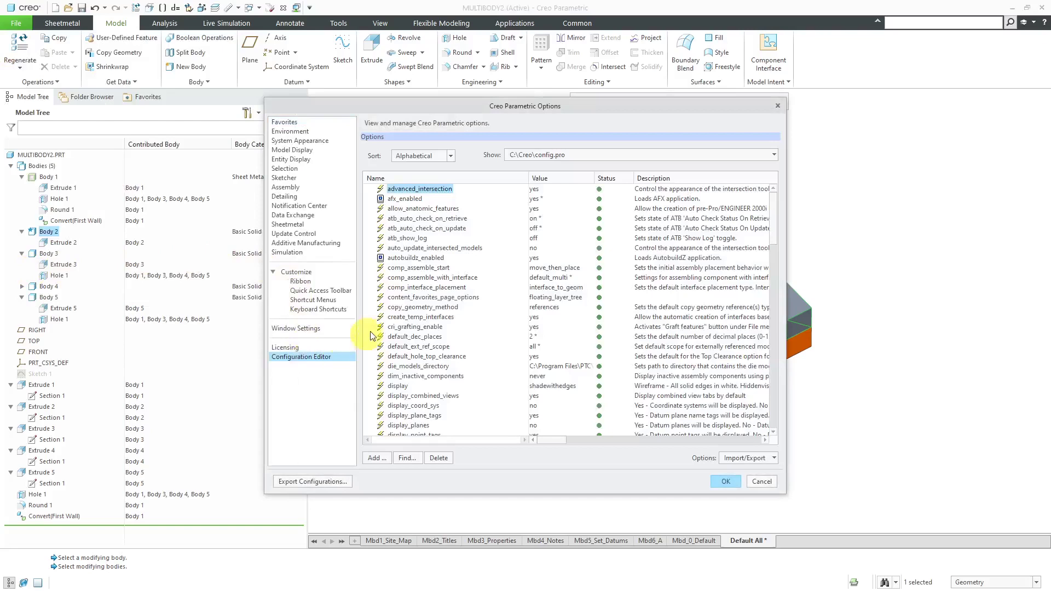
click(406, 458)
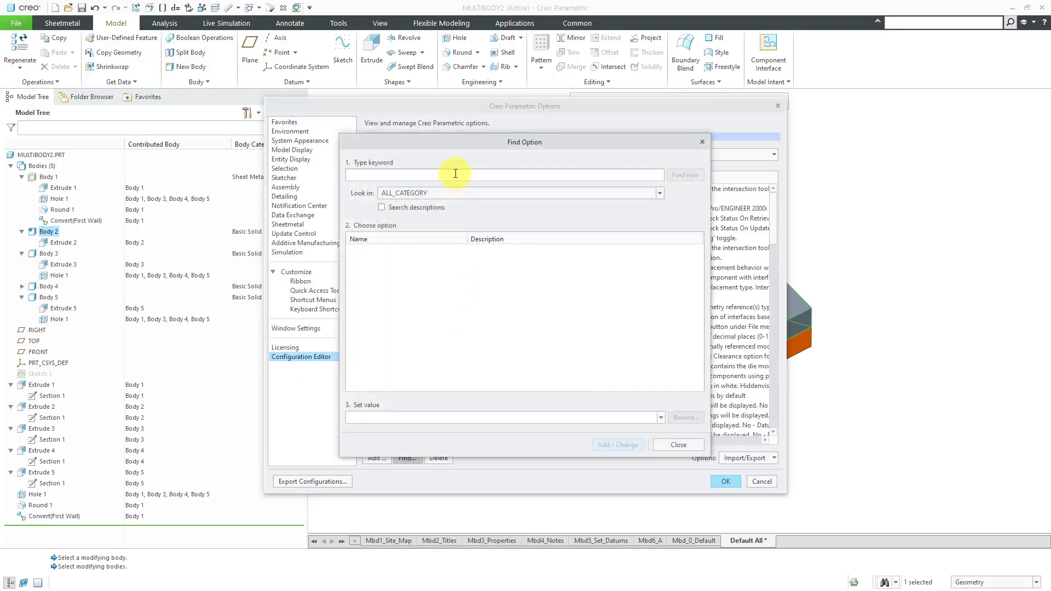
text(multi)
key(Return)
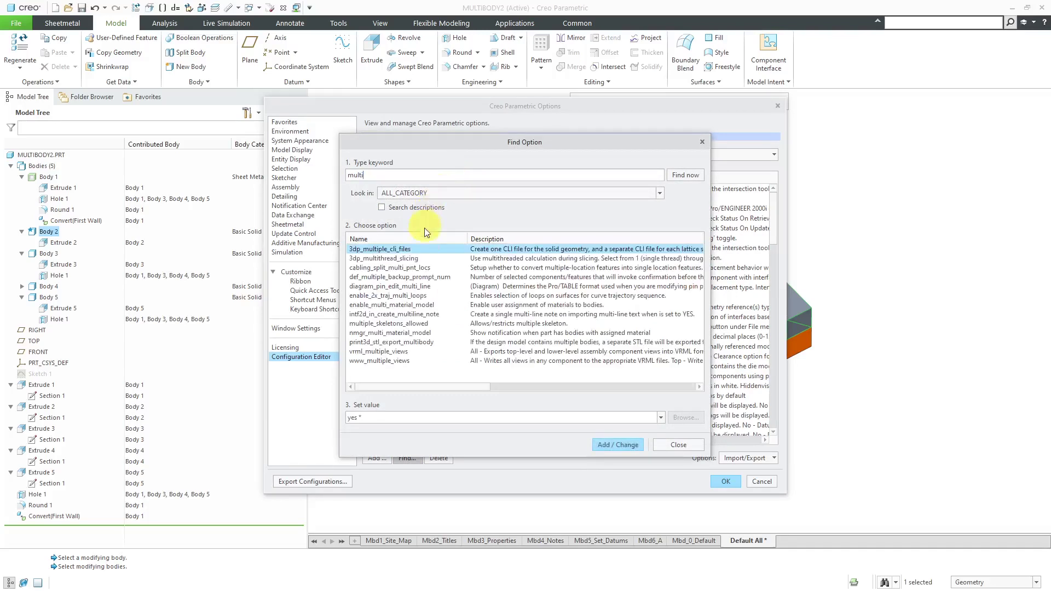
Examine the description and available values of the enable_multi_material_model option.
click(428, 305)
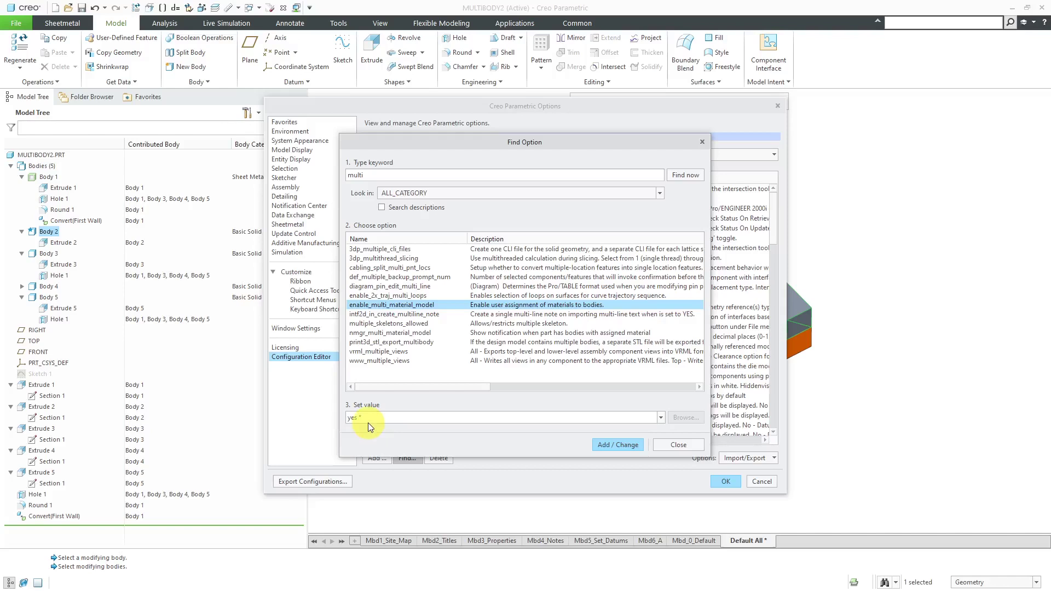
click(661, 418)
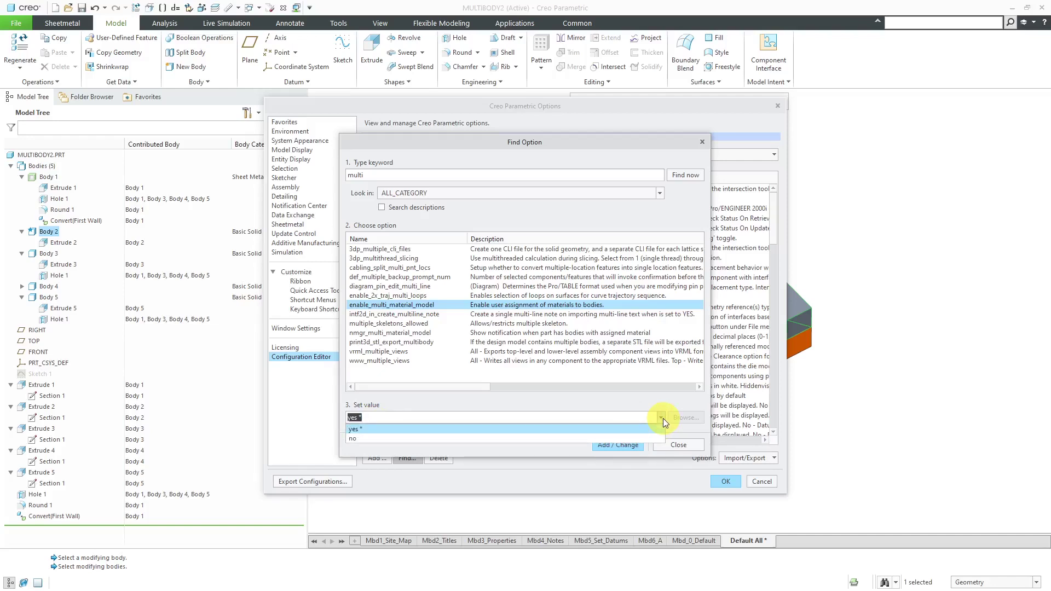
click(662, 418)
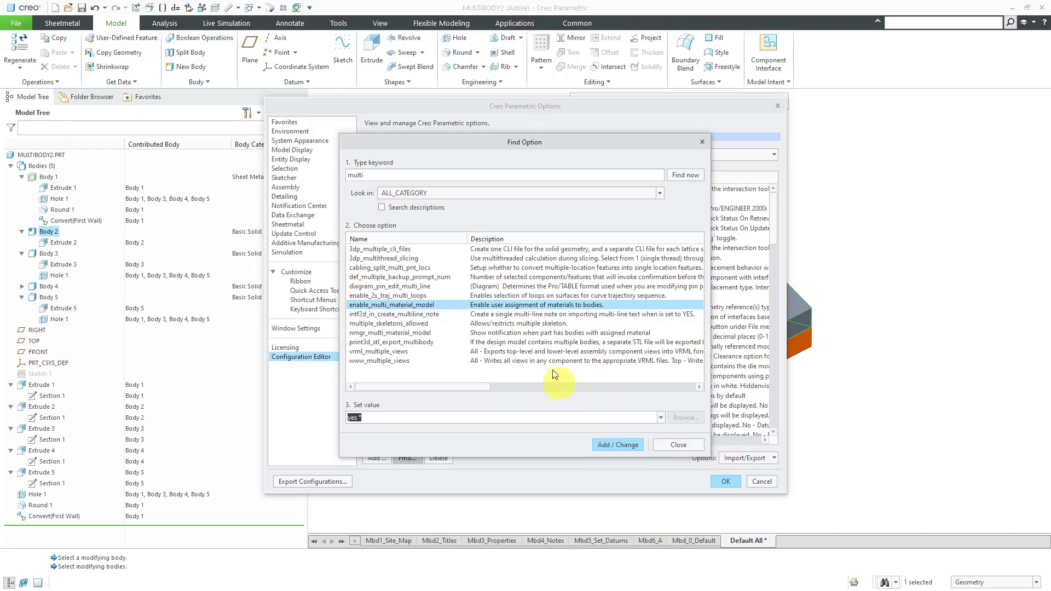
Search the configuration options for the keyword "interference".
drag(370, 173, 347, 174)
text(in)
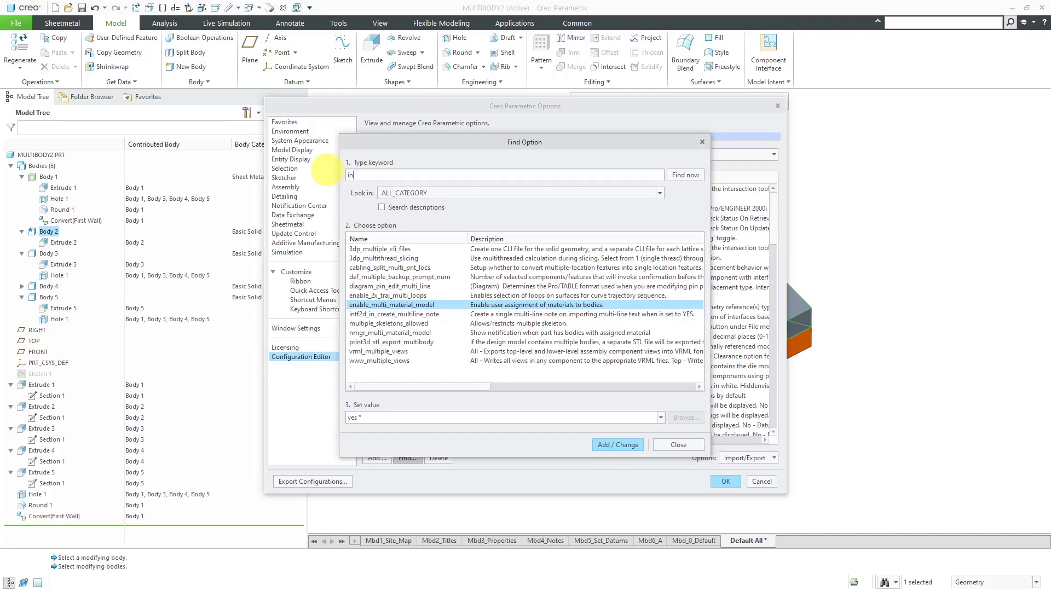
text(terference)
key(Return)
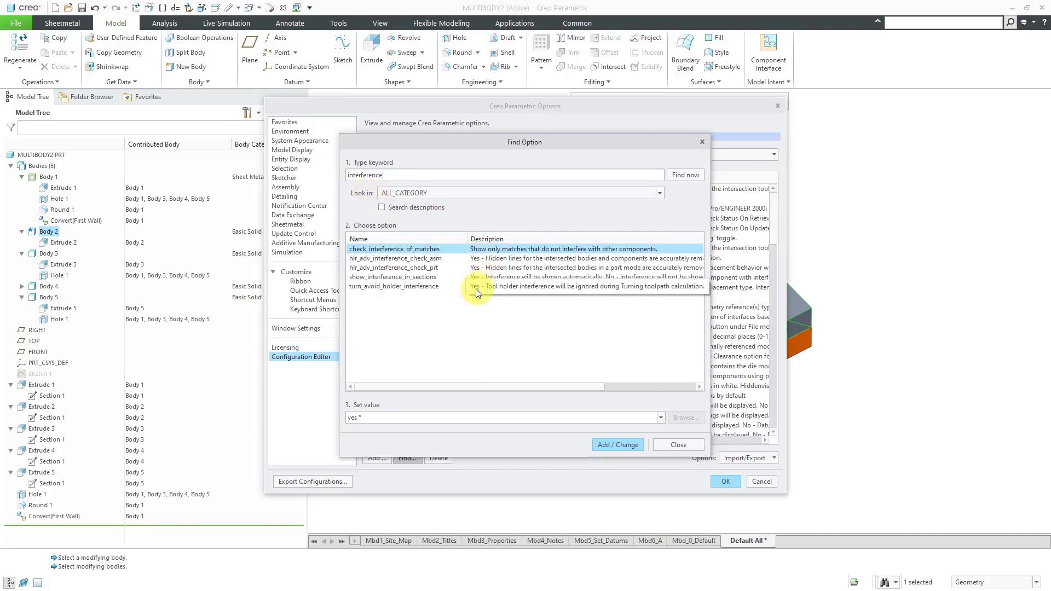
Read the full description of hlr_adv_interference_check_prt, leaving the configuration options without changing anything.
click(422, 267)
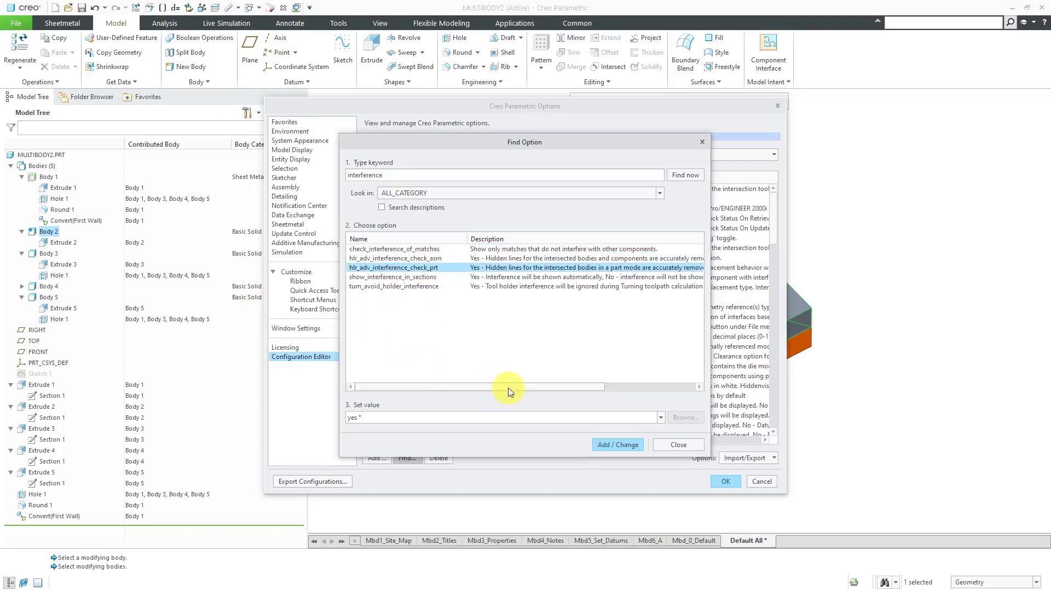
drag(508, 388, 557, 386)
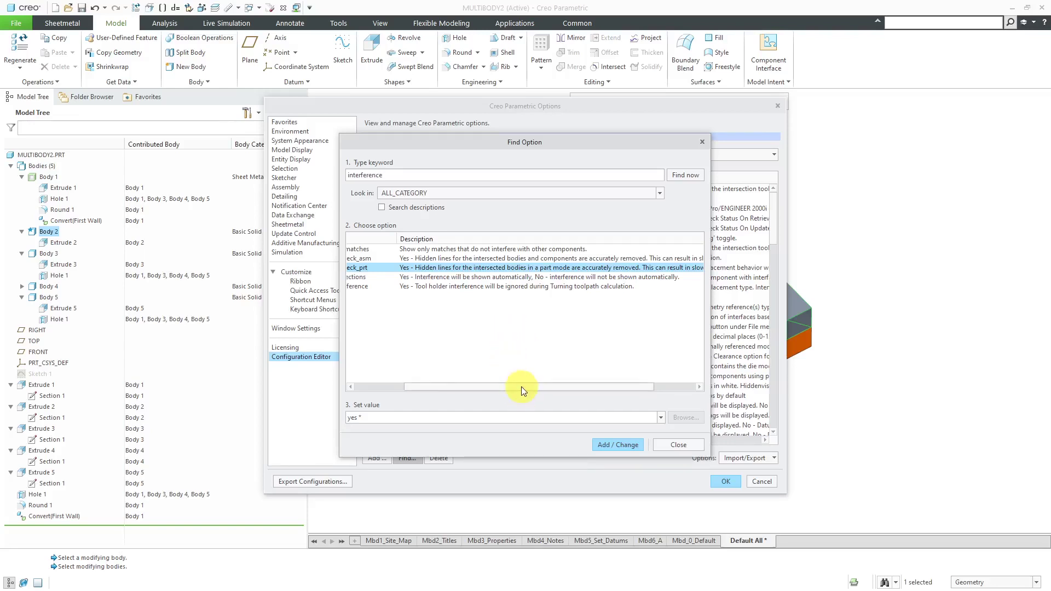
mouse_move(521, 386)
mouse_down()
mouse_move(562, 387)
mouse_move(505, 393)
mouse_up()
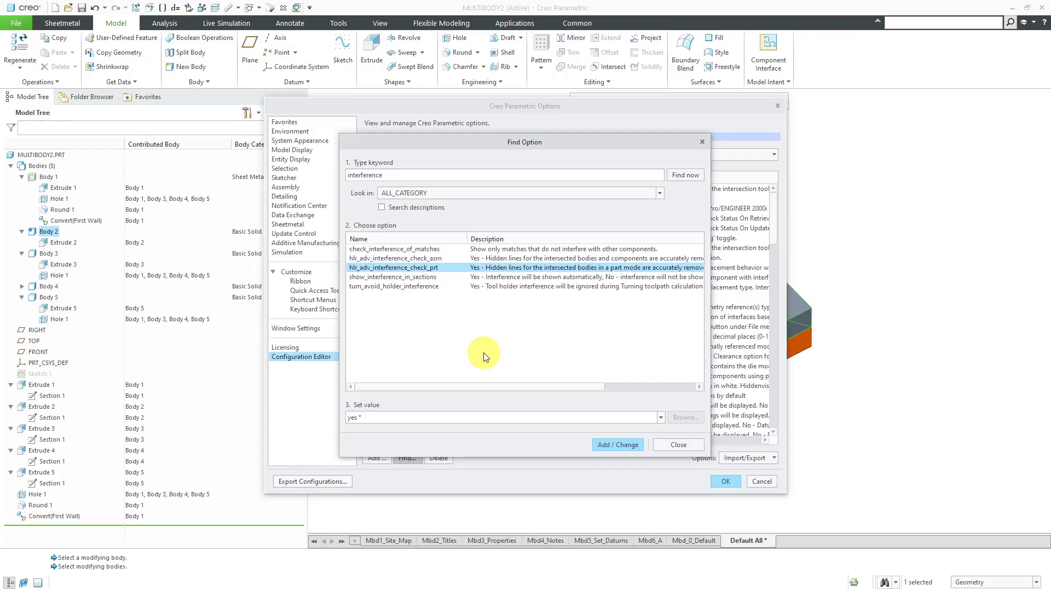
click(678, 445)
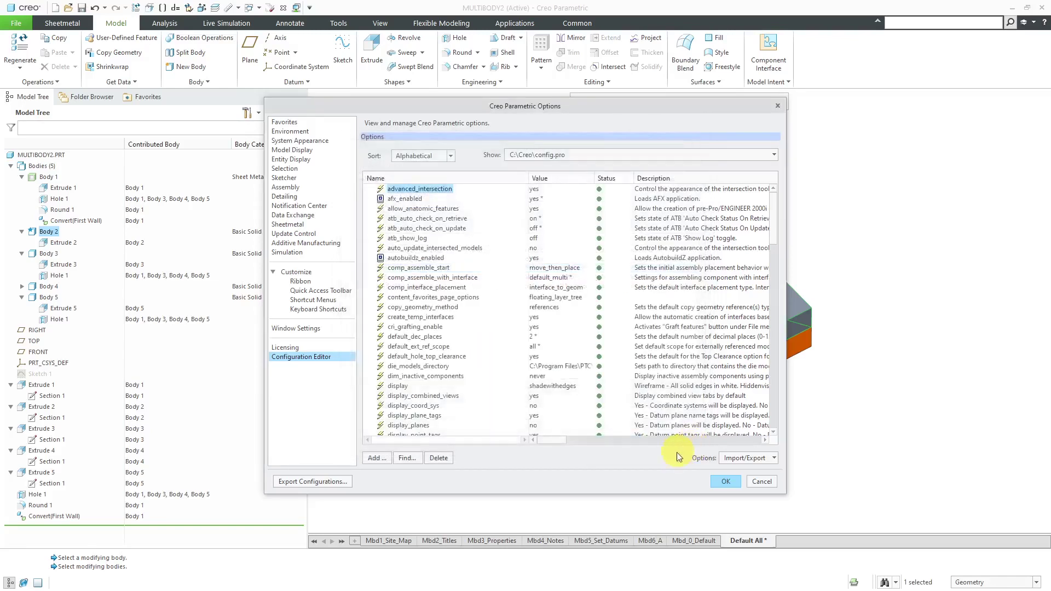
click(760, 483)
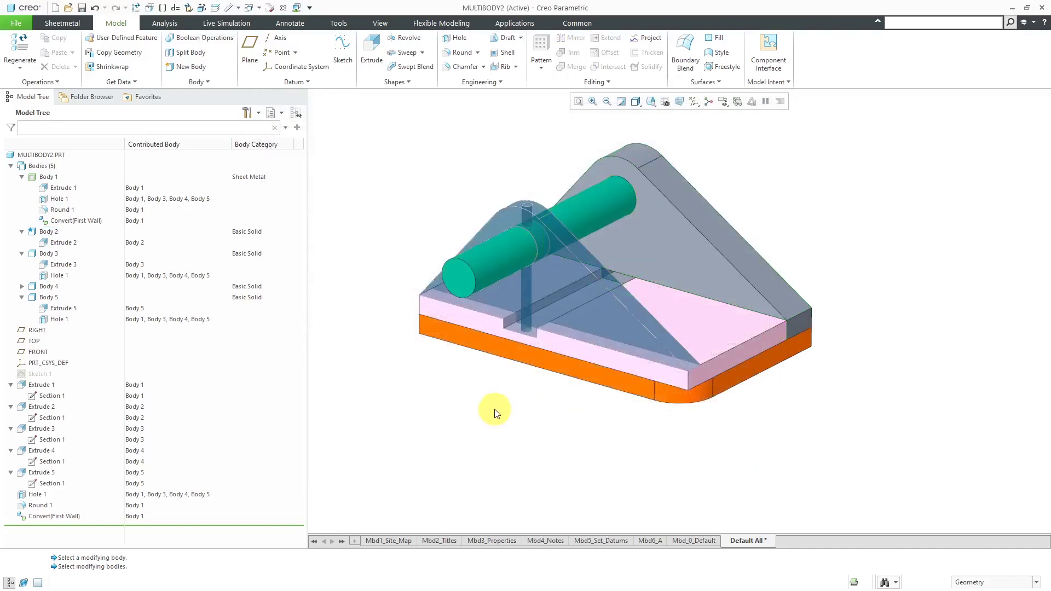
Examine the topology settings of the STEP import profile for importing multiple bodies into one part, leaving the profile unchanged.
click(14, 25)
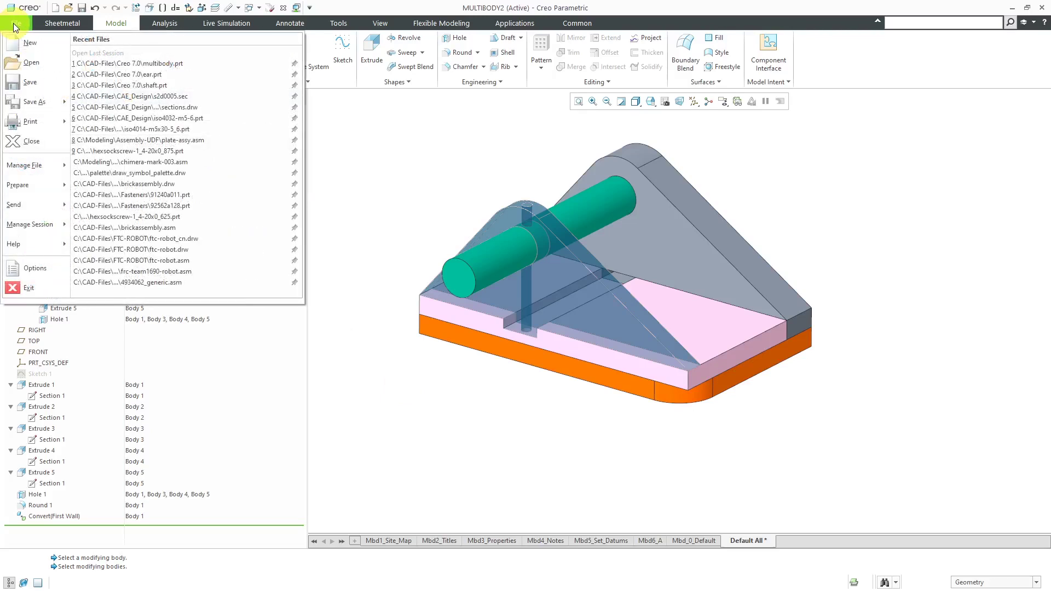
click(36, 273)
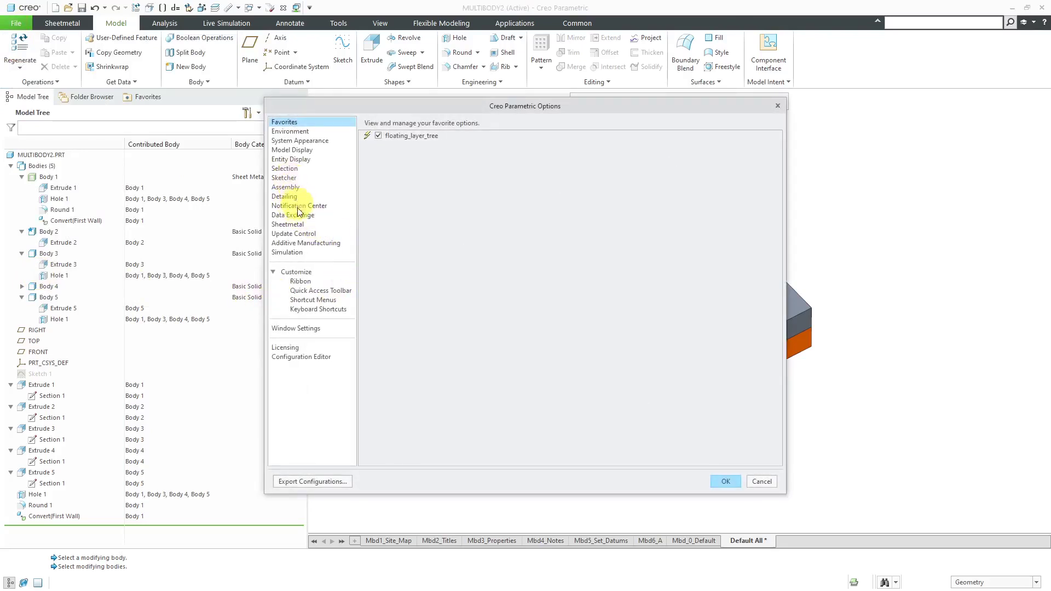
click(300, 216)
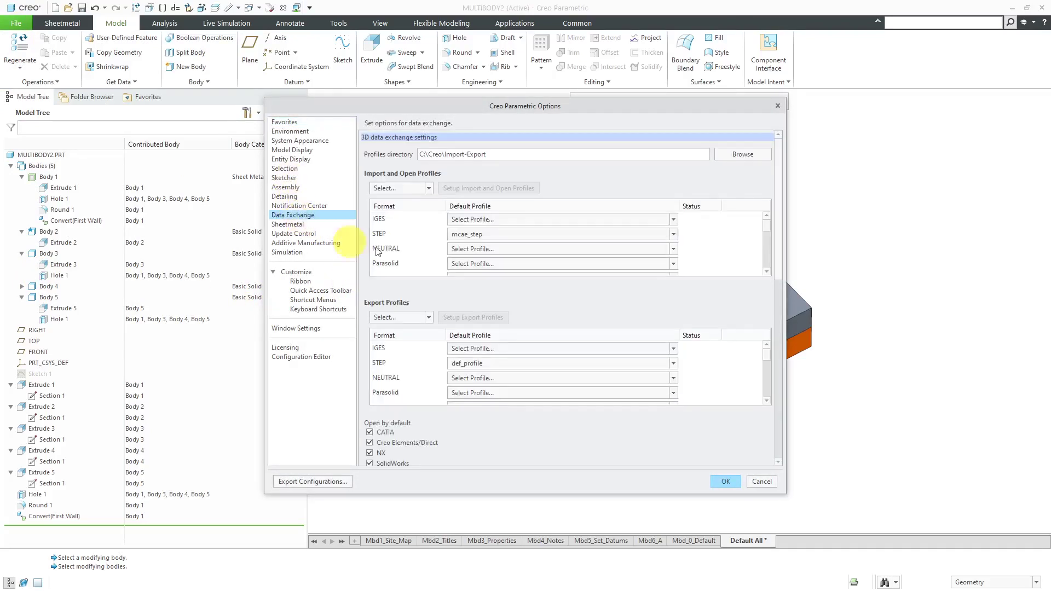
click(405, 190)
click(402, 218)
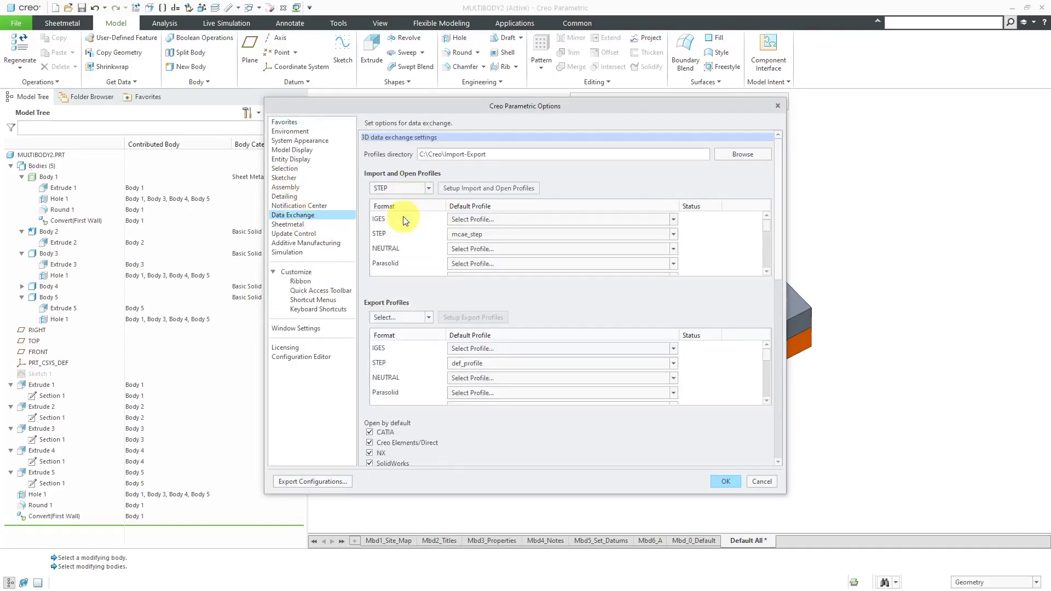
click(478, 188)
click(565, 207)
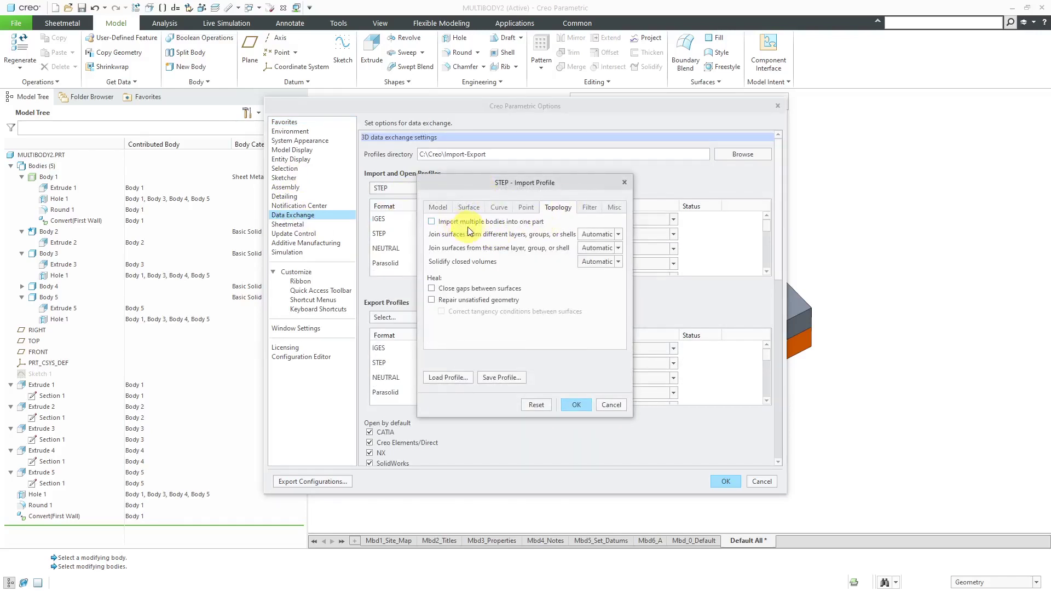
click(608, 405)
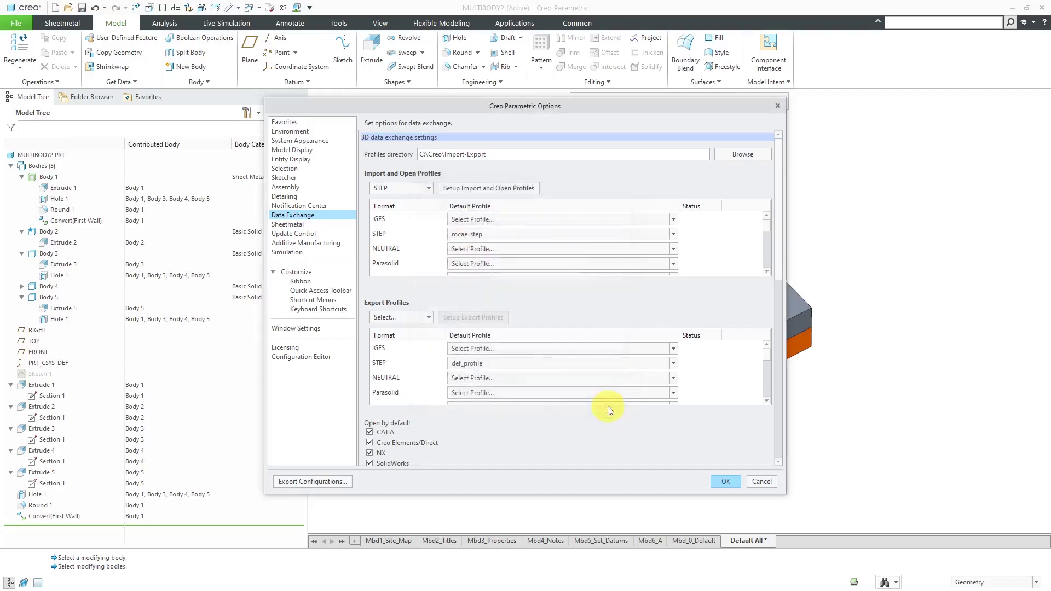
Open the STEP export profile settings and examine the options for including construction bodies.
click(429, 319)
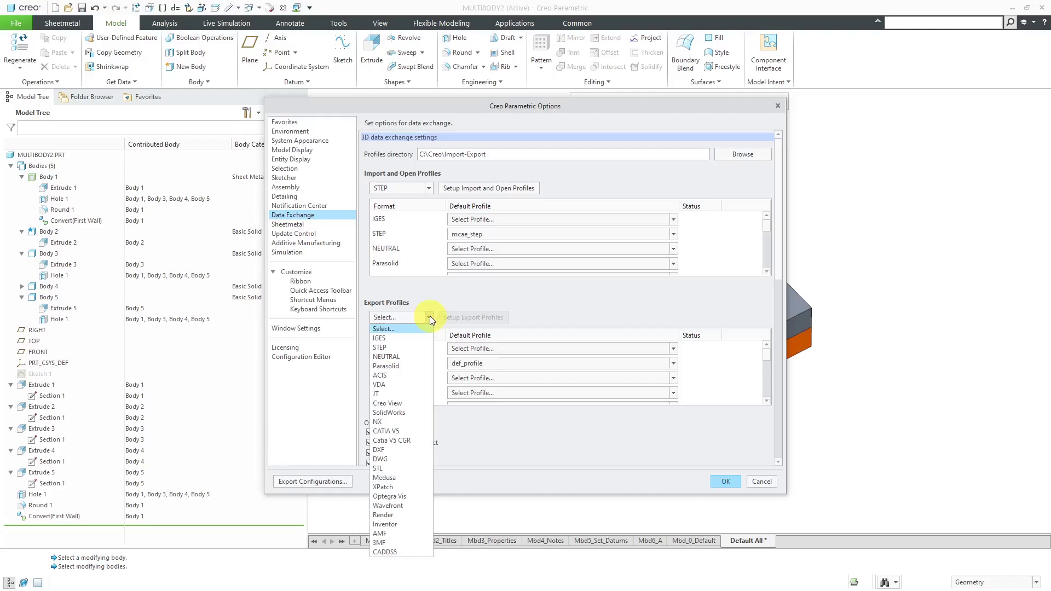
click(425, 347)
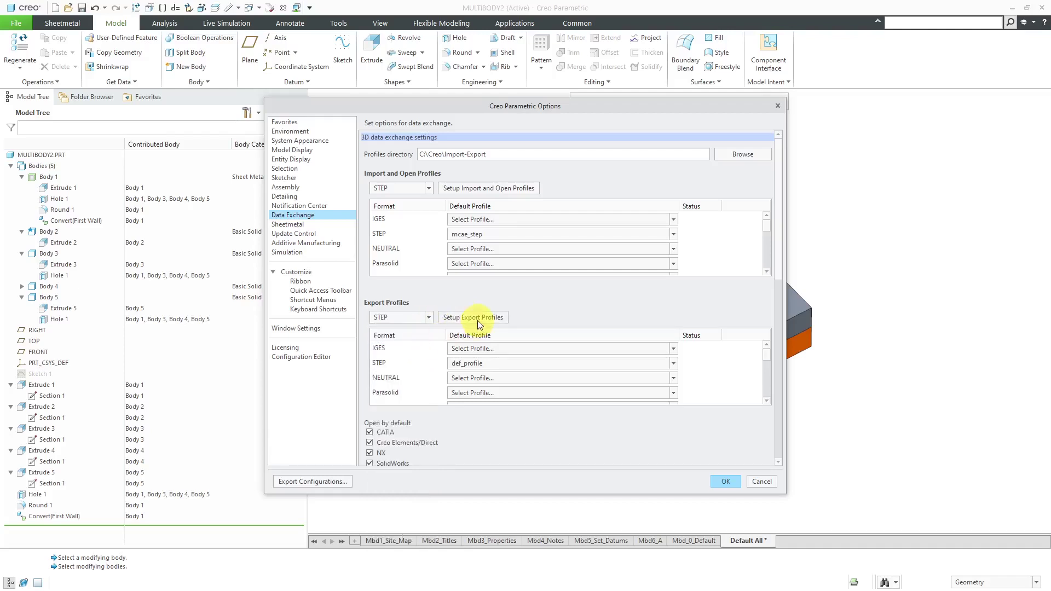
click(477, 318)
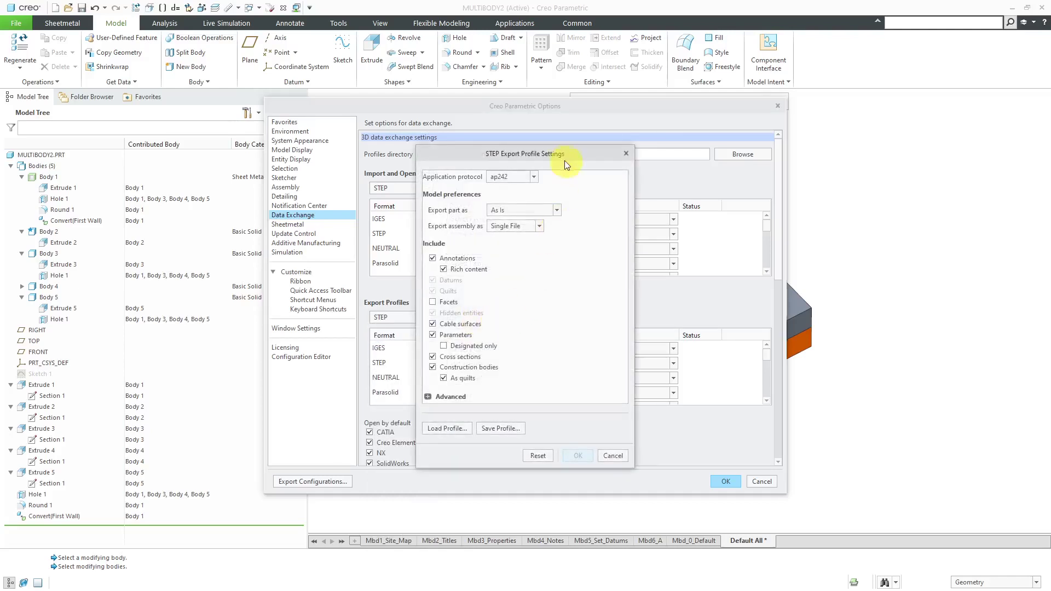
drag(553, 153, 677, 120)
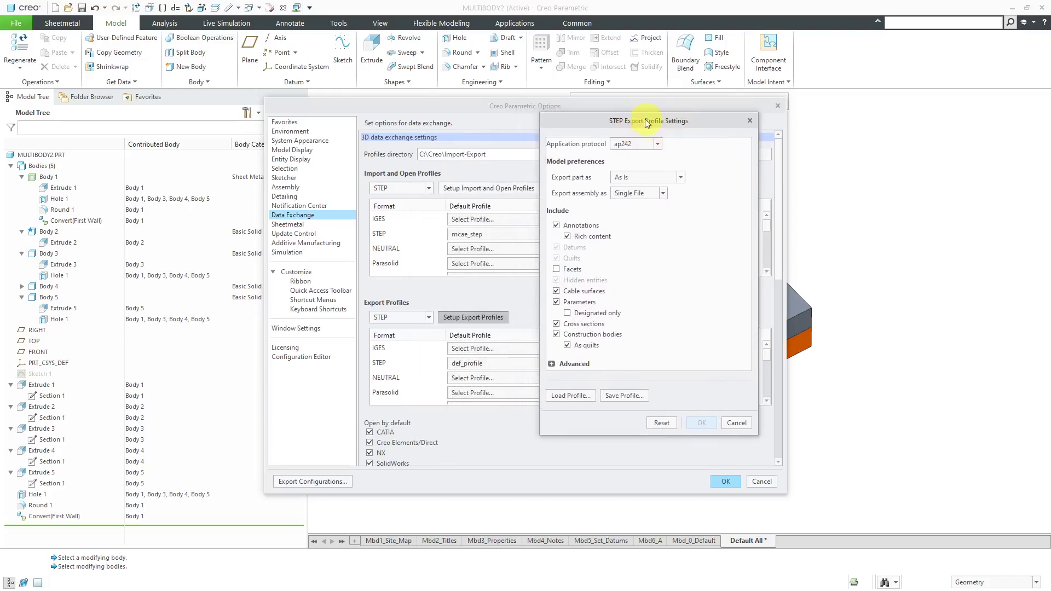